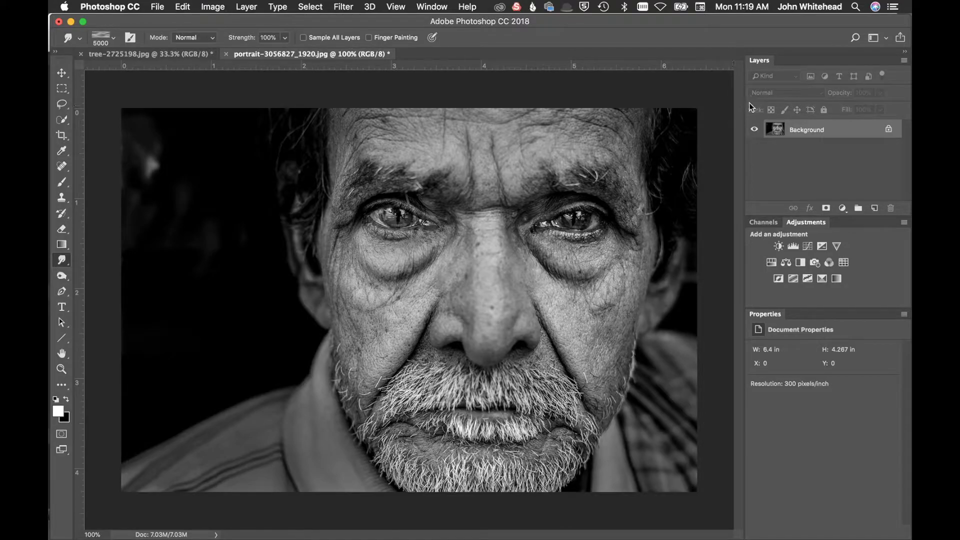
- Duplicate the portrait's Background layer and name the copy "blur"
key("super+j")
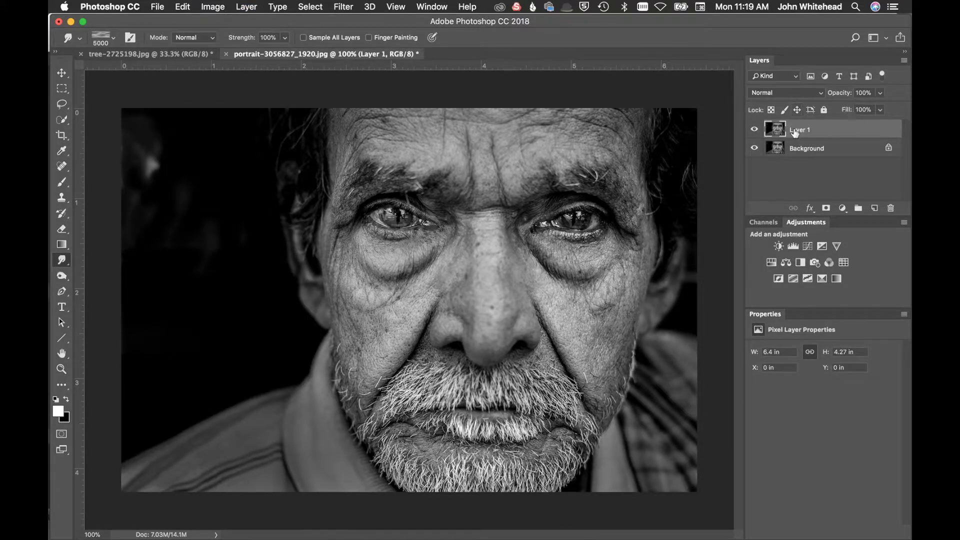
double_click(801, 129)
type("blur")
- Apply a Gaussian Blur with a radius of 5 pixels to the blur layer
left_click(343, 6)
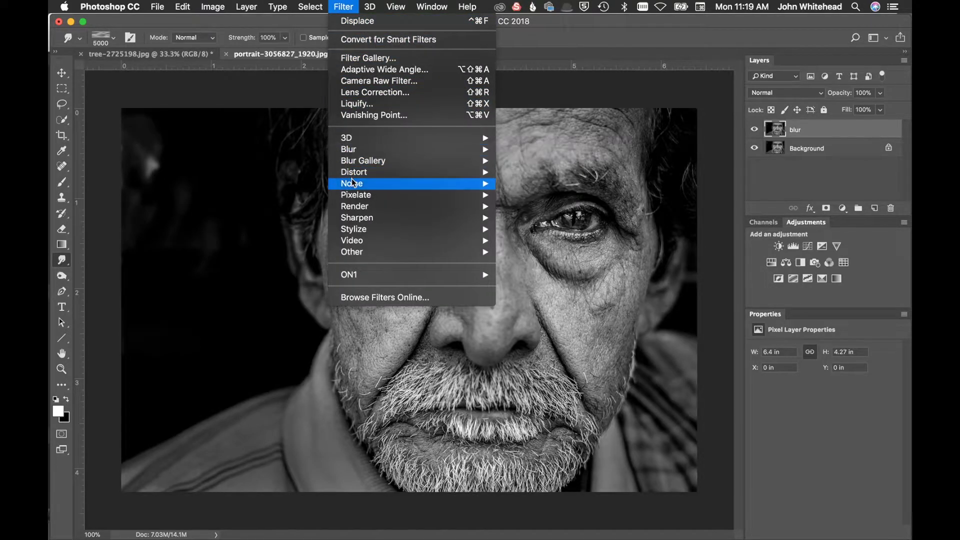
mouse_move(358, 156)
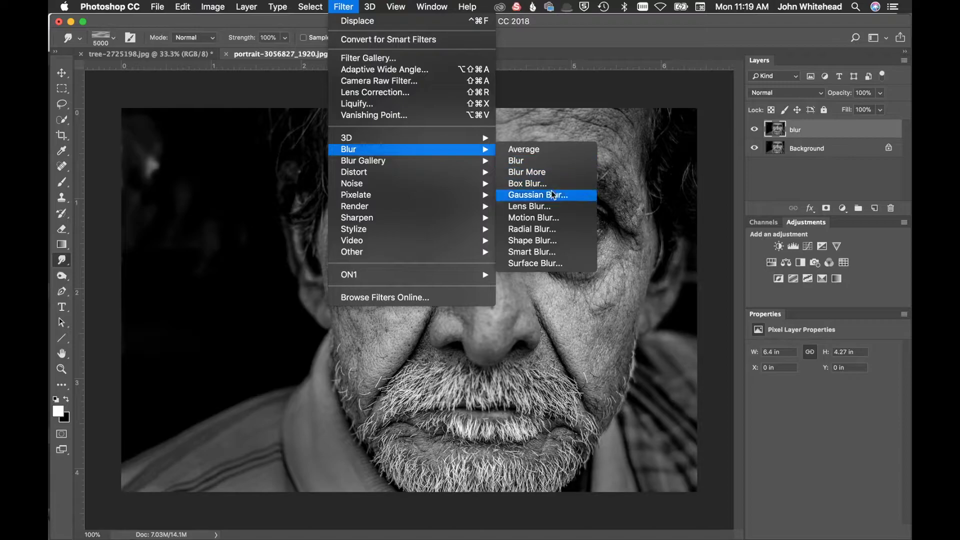
left_click(552, 190)
type("5")
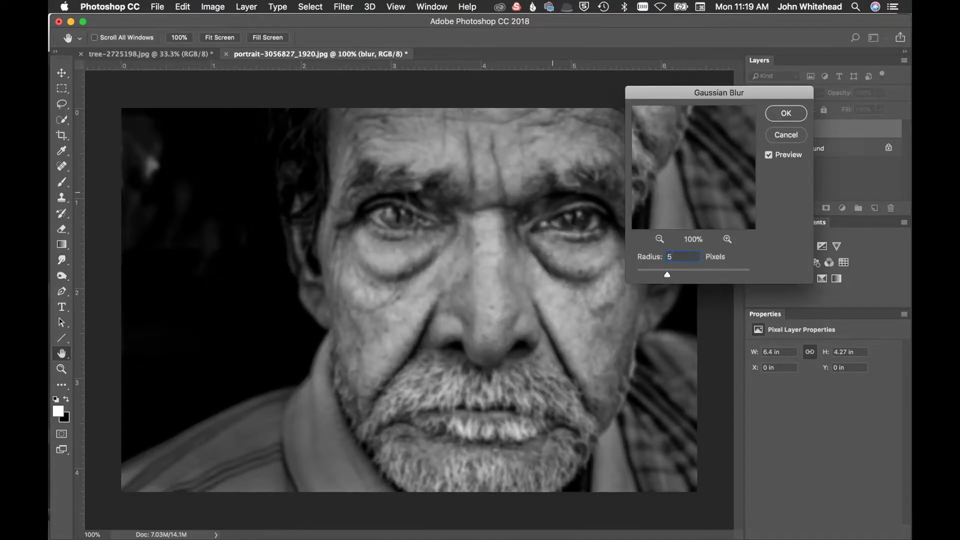
key("Return")
key("r")
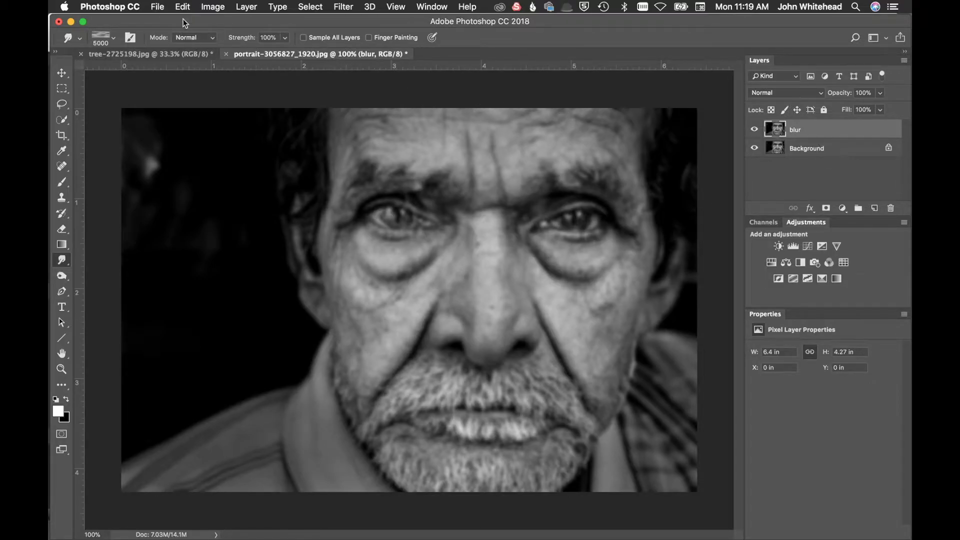
- Save the portrait as displace.psd on the Desktop, replacing the existing file, and delete the blur layer
left_click(158, 6)
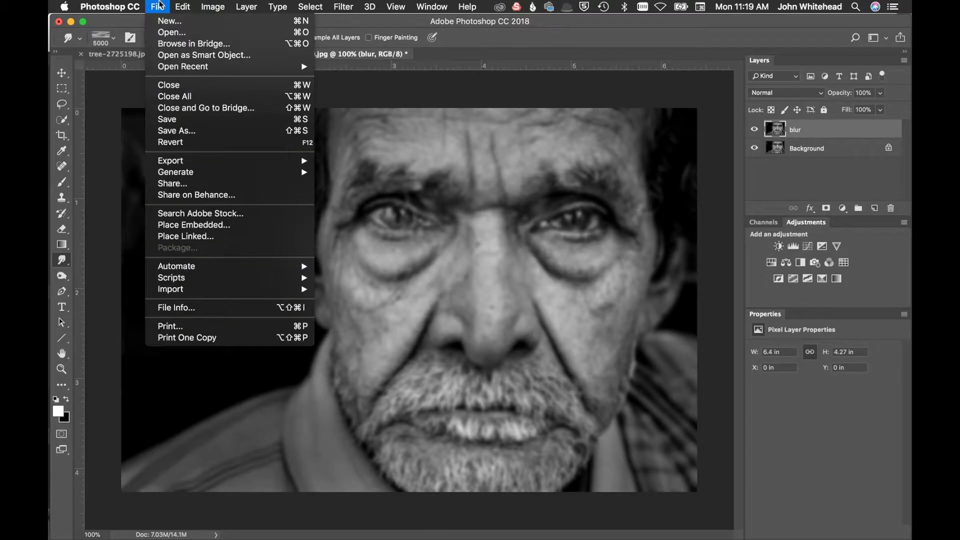
left_click(184, 130)
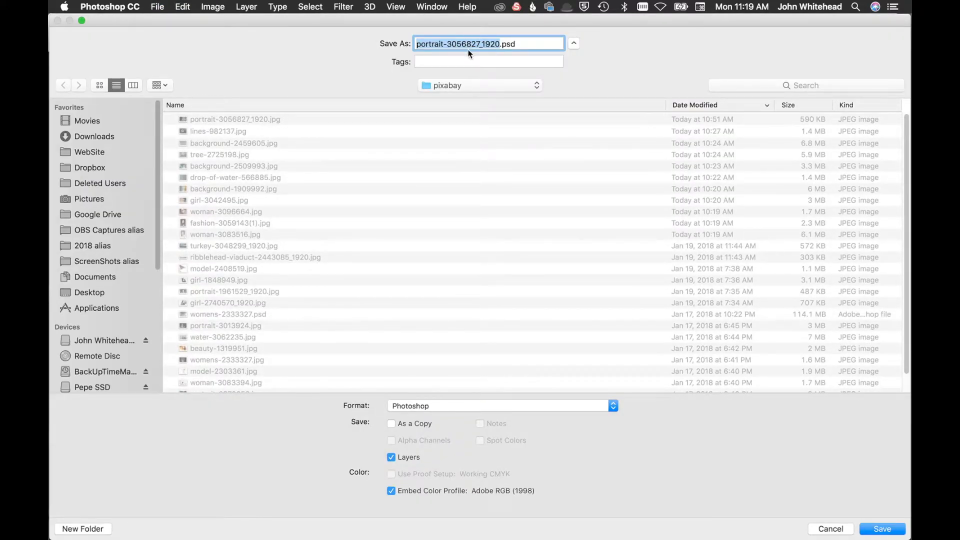
type("displace")
key("super+shift+d")
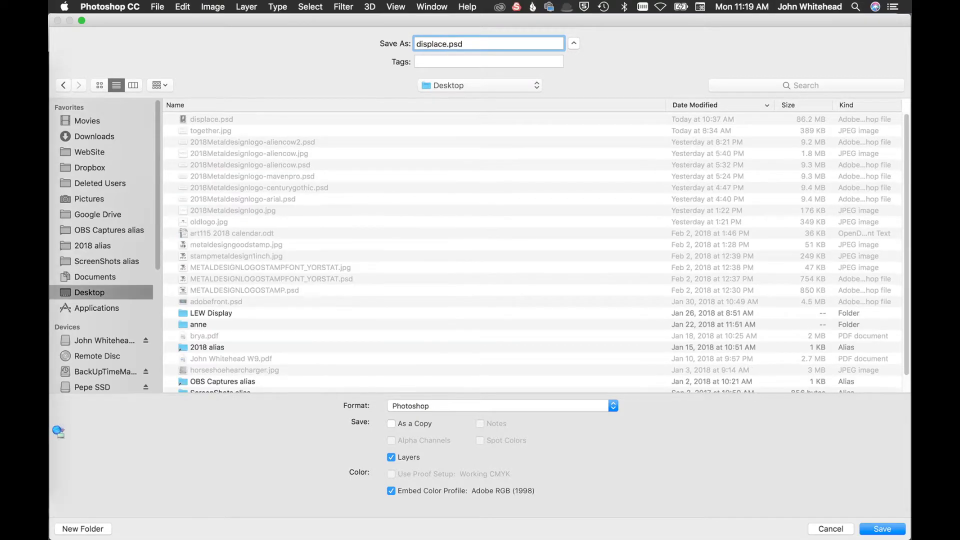
key("Return")
left_click(582, 99)
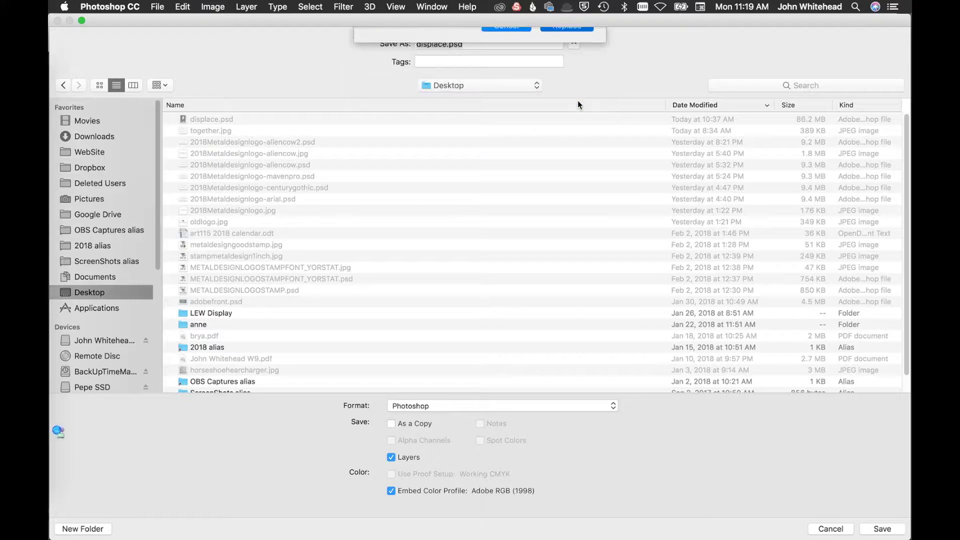
left_click(624, 228)
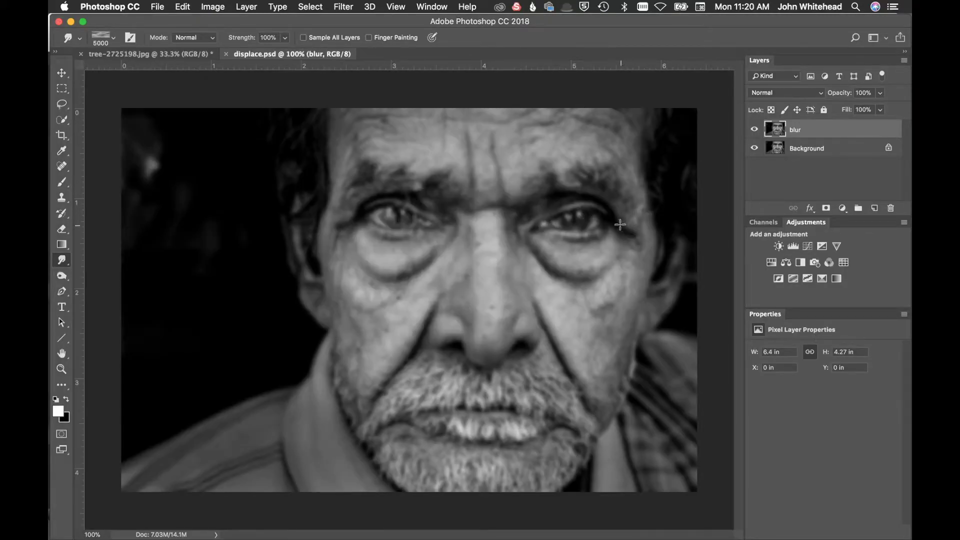
left_click_drag(783, 131, 891, 208)
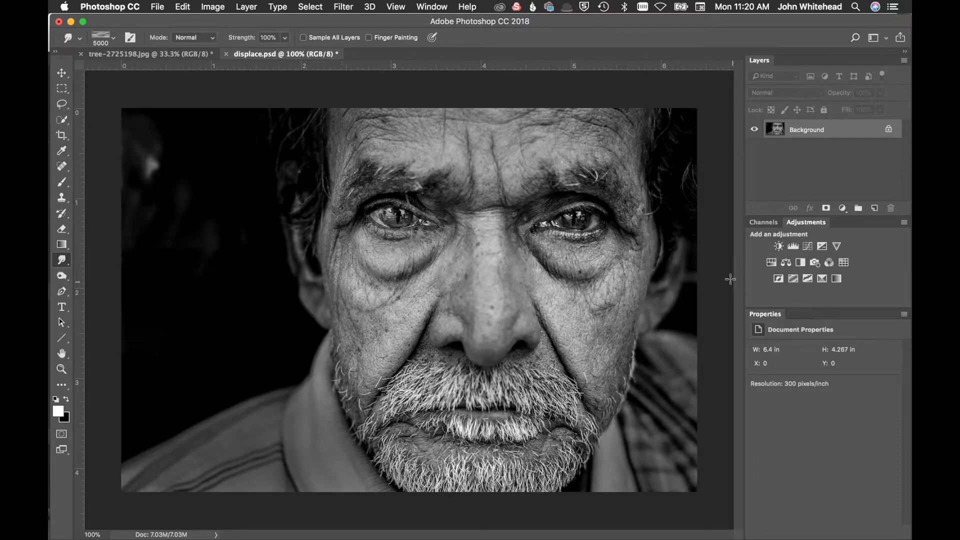
- Copy the entire tree-2725198.jpg image and paste it as a new layer into displace.psd
left_click(169, 53)
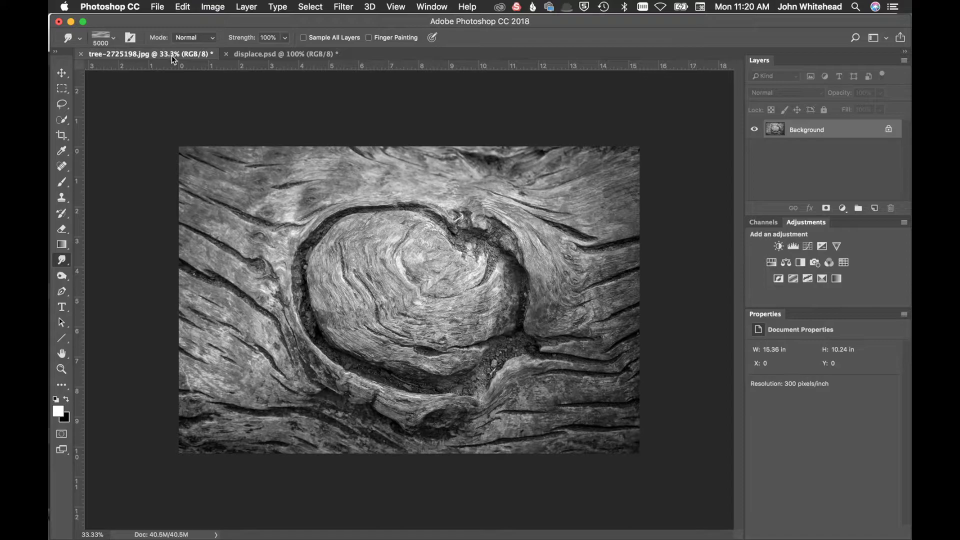
left_click(61, 105)
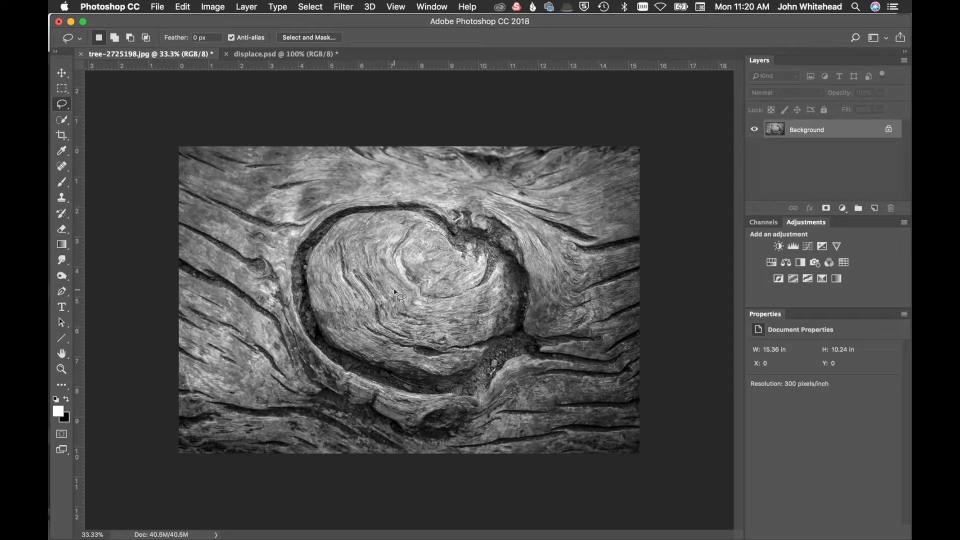
key("super+a")
left_click(262, 51)
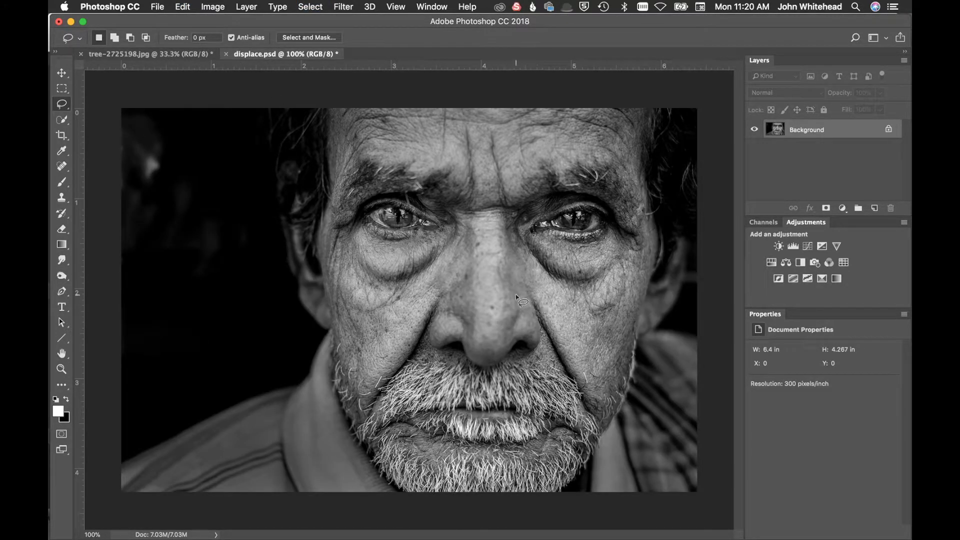
key("super+v")
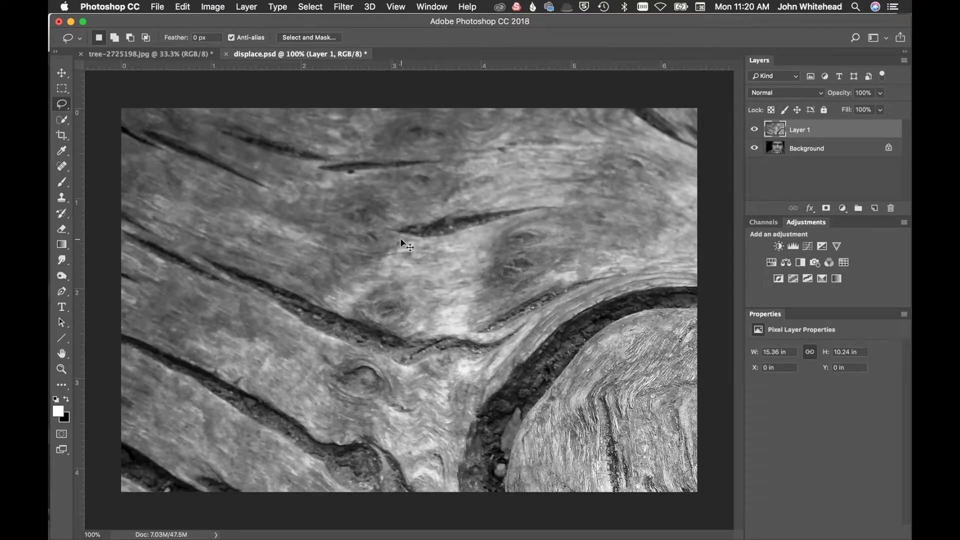
- Scale the pasted wood layer proportionally down to about 52%, keeping its upper-left corner in place
key("super+minus")
key("super+minus")
key("super+minus")
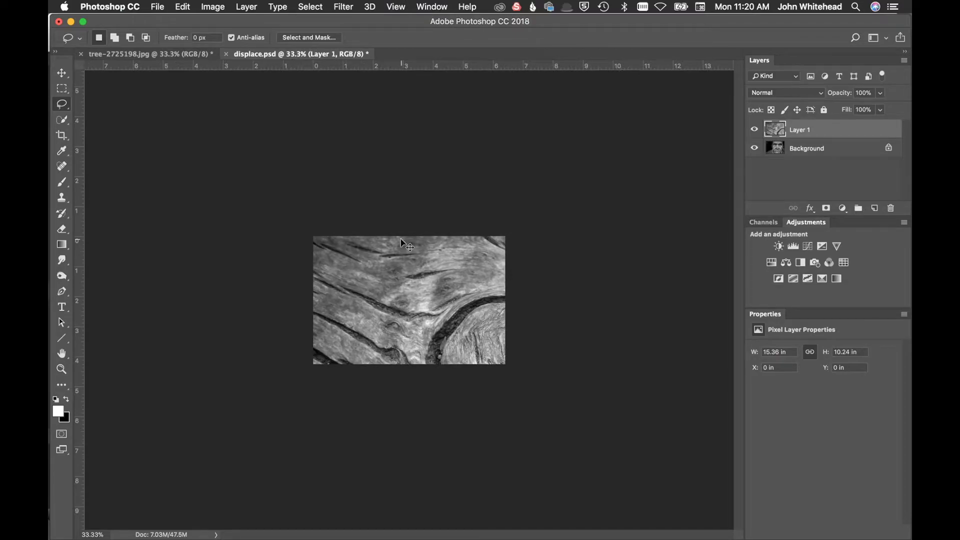
key("super+t")
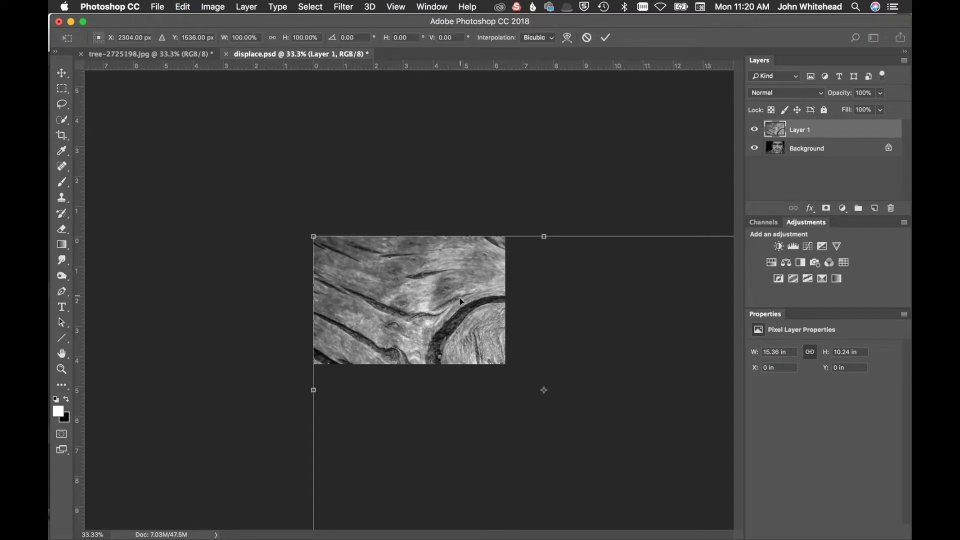
key("super+minus")
left_click_drag(683, 484, 519, 373)
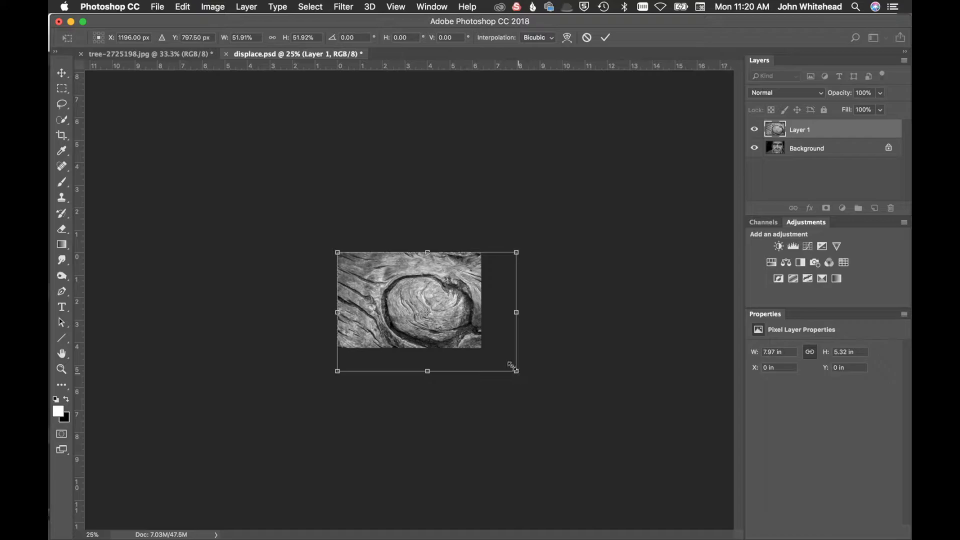
key("Return")
- Move the wood layer up about 0.52 in so the knot frames the area of the face
key("l")
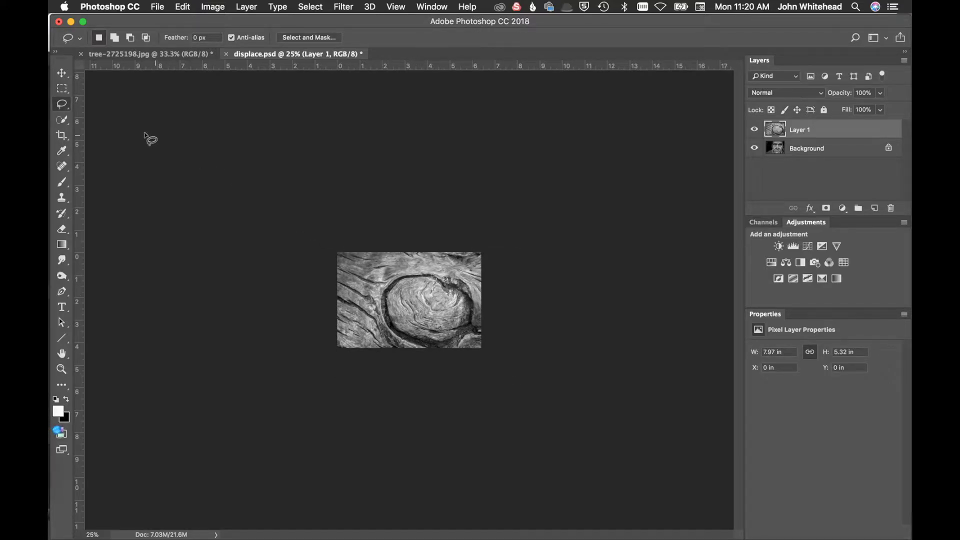
left_click(60, 73)
left_click_drag(424, 311, 421, 307)
key("super+equal")
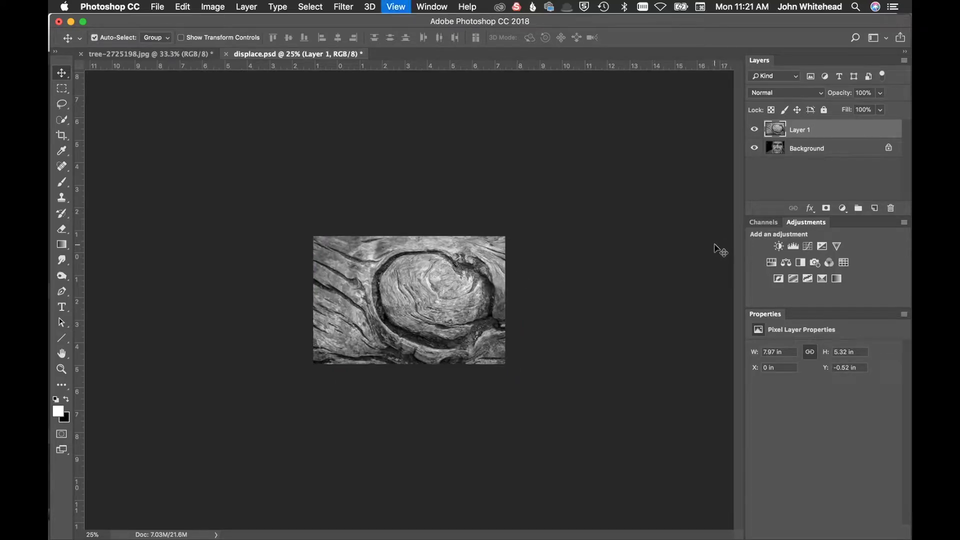
key("super+equal")
key("super+equal")
key("super+equal")
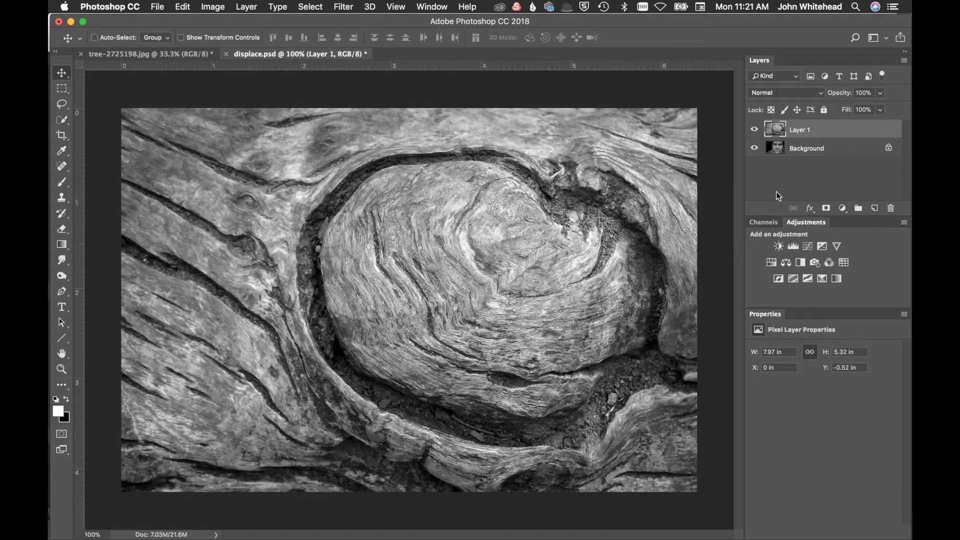
- Check the wood layer's alignment with the face at 56% opacity, restore 100%, and compare with the layer hidden and shown
left_click_drag(849, 92, 822, 96)
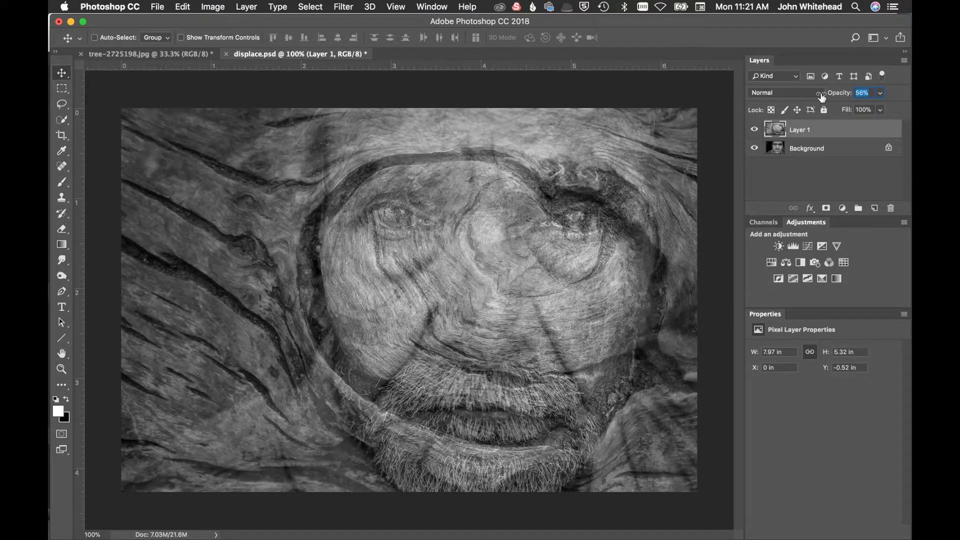
mouse_move(475, 369)
left_mouse_down()
mouse_move(470, 349)
mouse_move(452, 355)
mouse_move(480, 353)
mouse_move(478, 378)
mouse_move(476, 357)
left_mouse_up()
left_click_drag(832, 98, 899, 93)
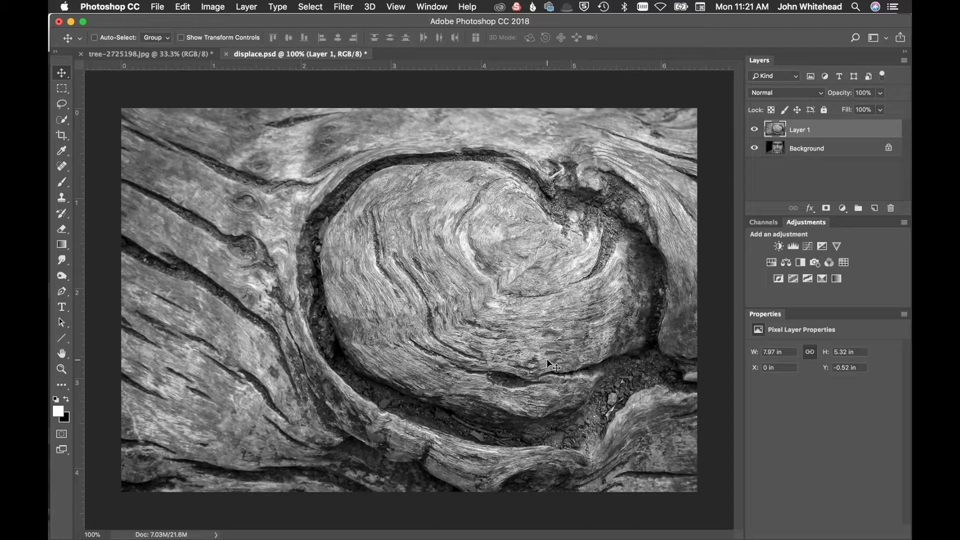
left_click(754, 130)
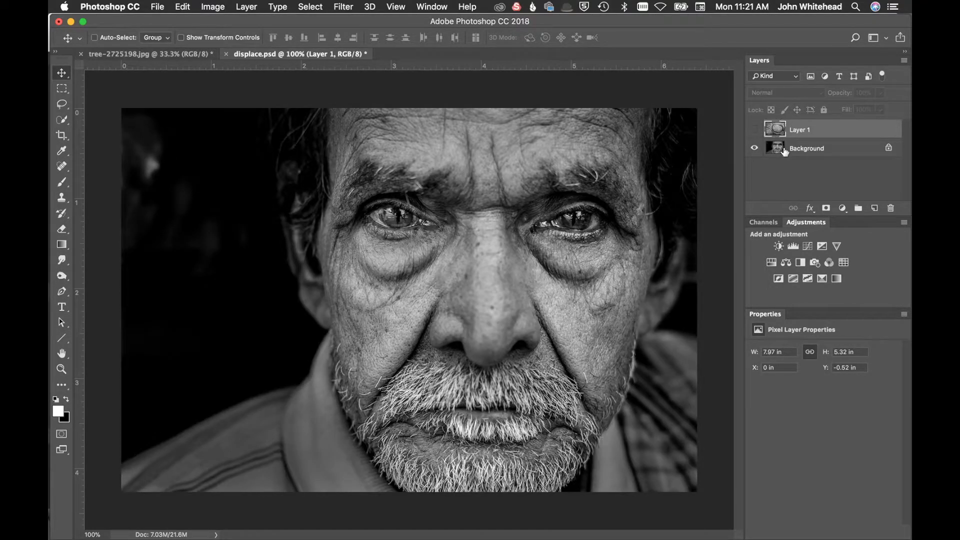
left_click(754, 129)
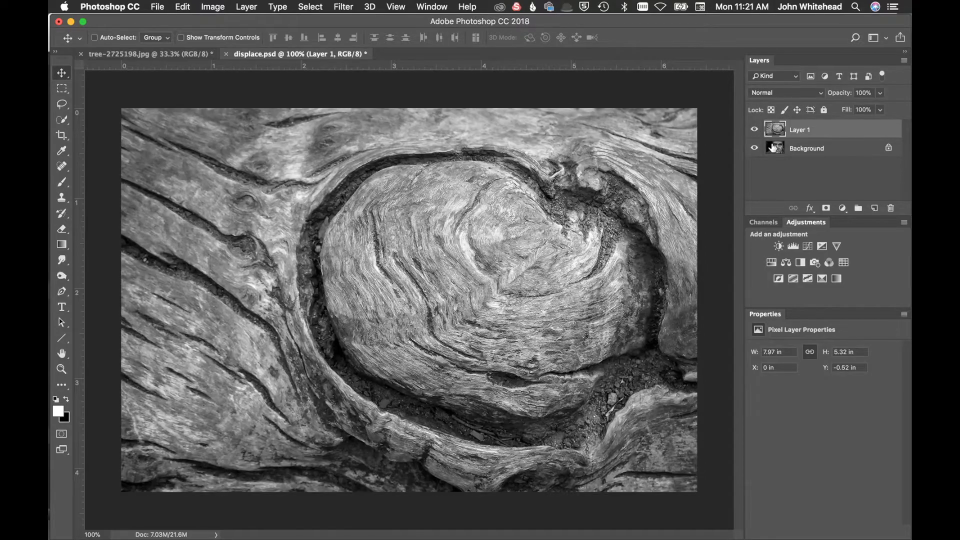
- Try the Darken and Multiply blend modes on the wood layer
left_click(791, 95)
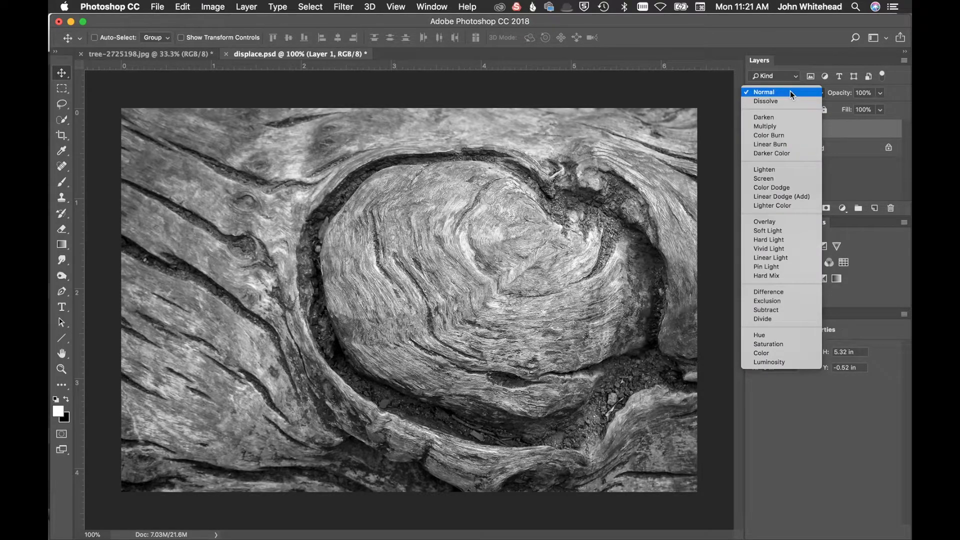
left_click(790, 92)
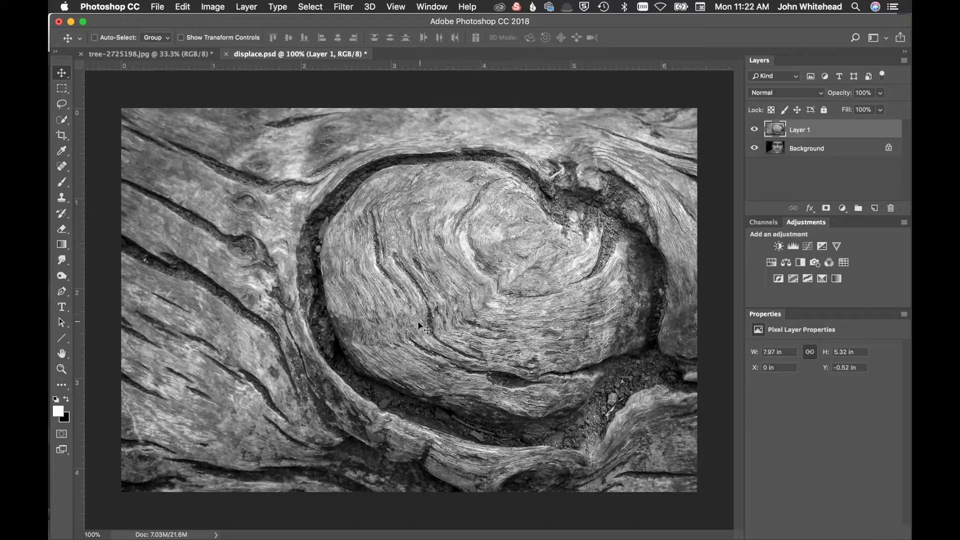
left_click(789, 90)
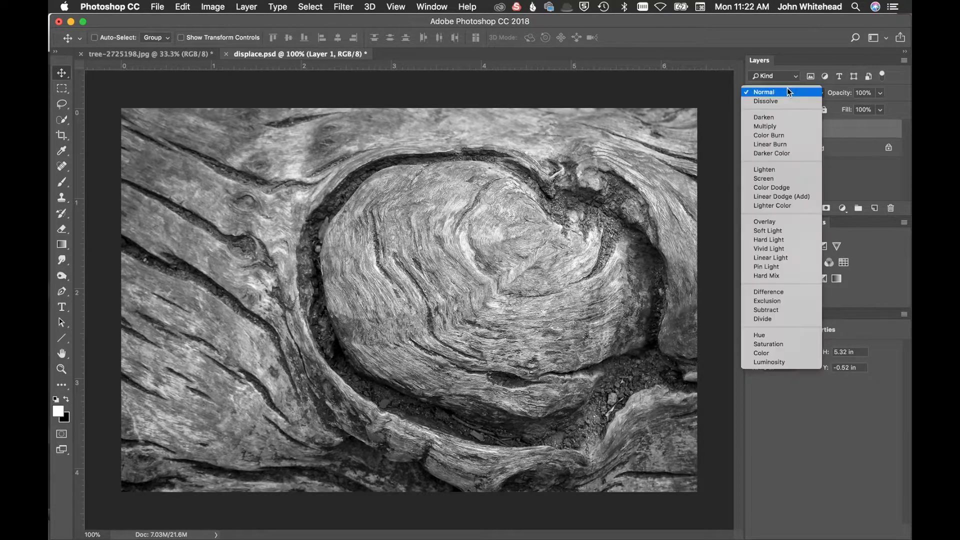
left_click(787, 117)
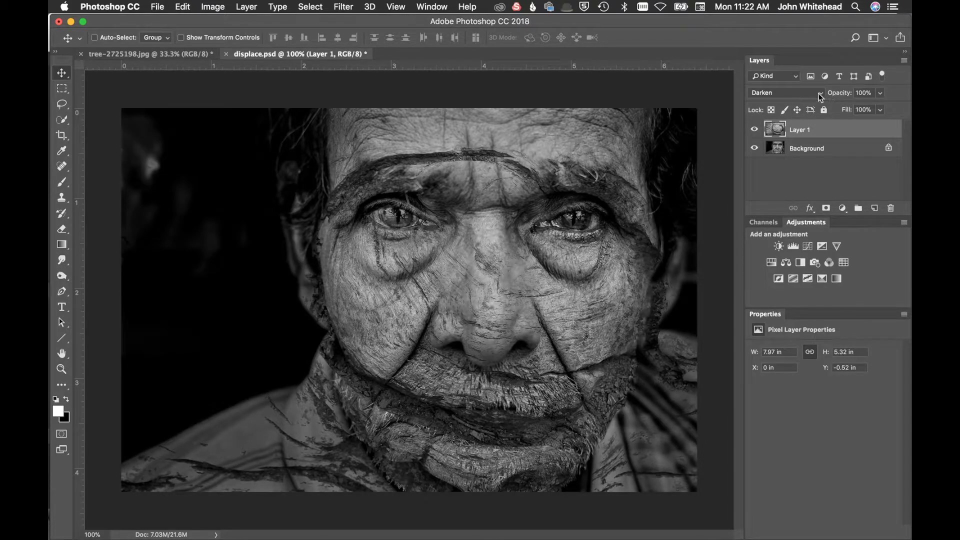
left_click(803, 91)
left_click(802, 98)
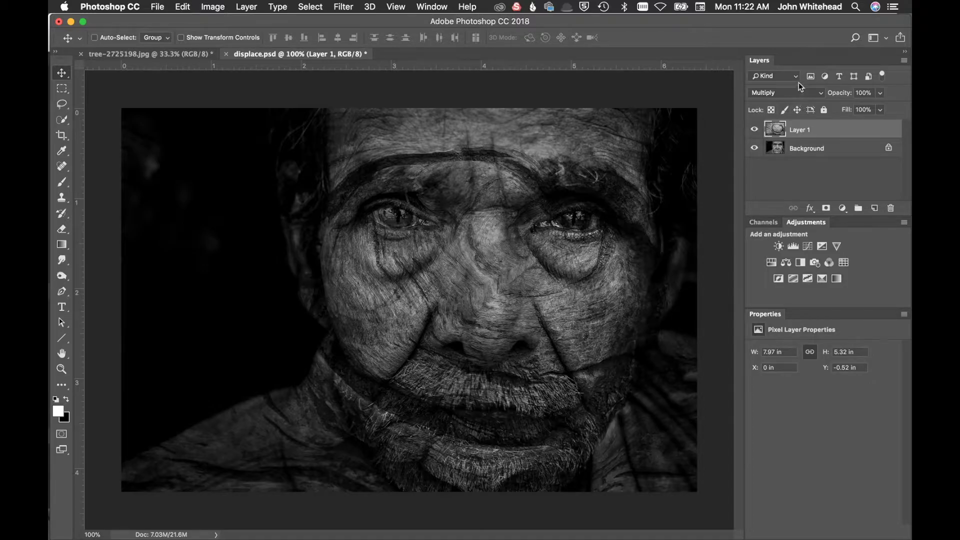
- Try the Color Burn, Linear Burn and Lighten blend modes on the wood layer
left_click(797, 88)
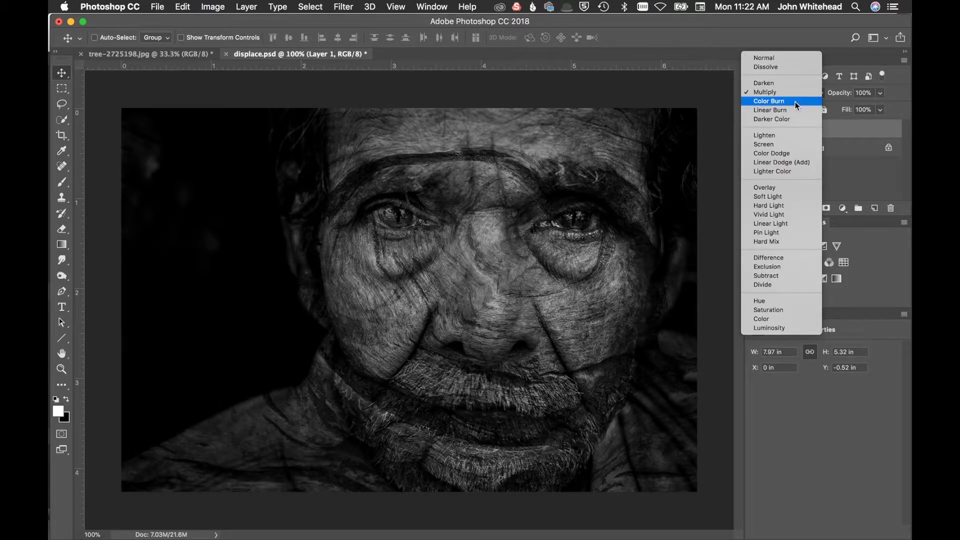
left_click(795, 101)
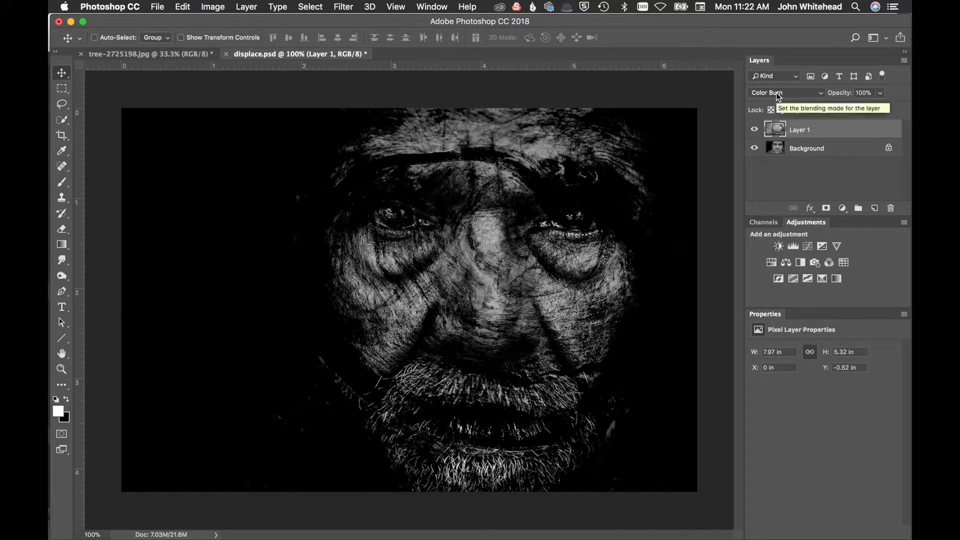
left_click(778, 95)
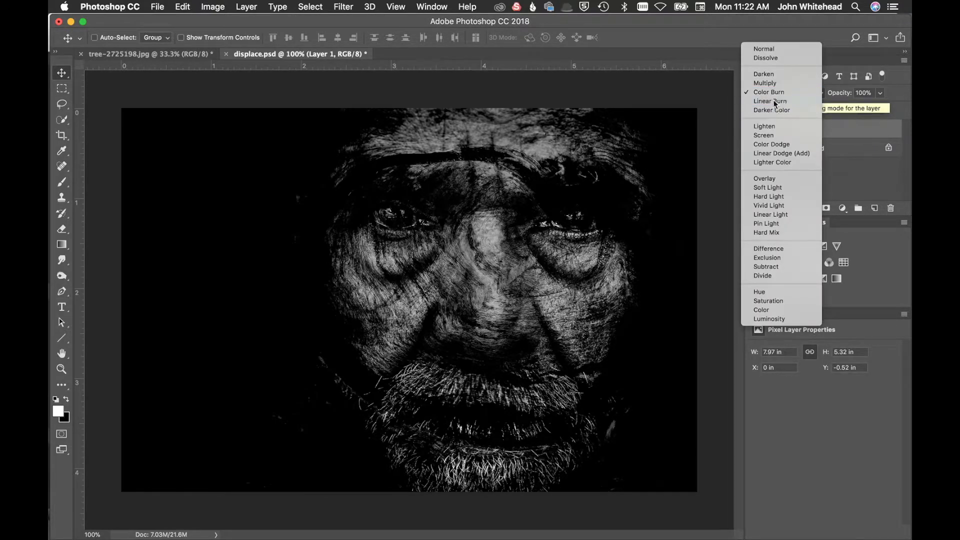
left_click(775, 102)
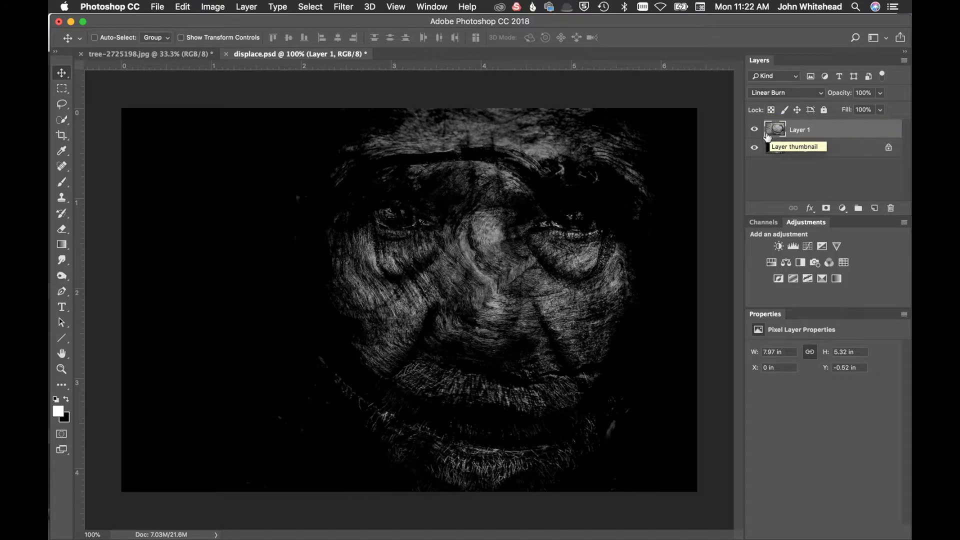
left_click(787, 91)
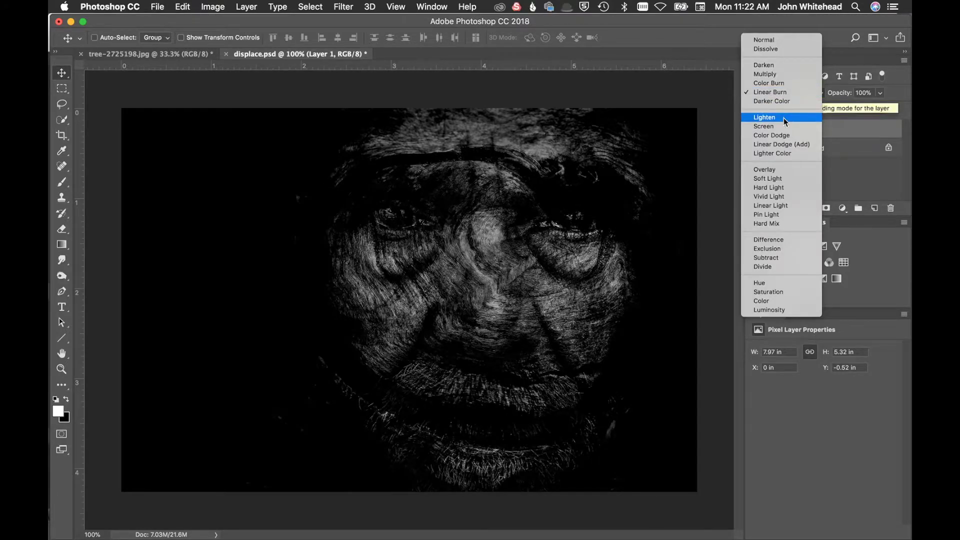
left_click(784, 118)
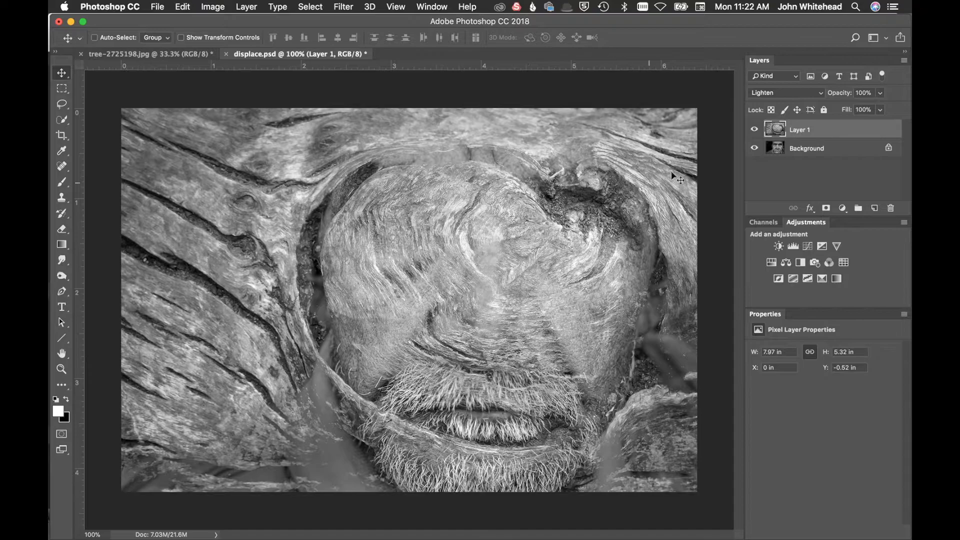
- Try the Screen, Color Dodge and Overlay blend modes on the wood layer
left_click(809, 92)
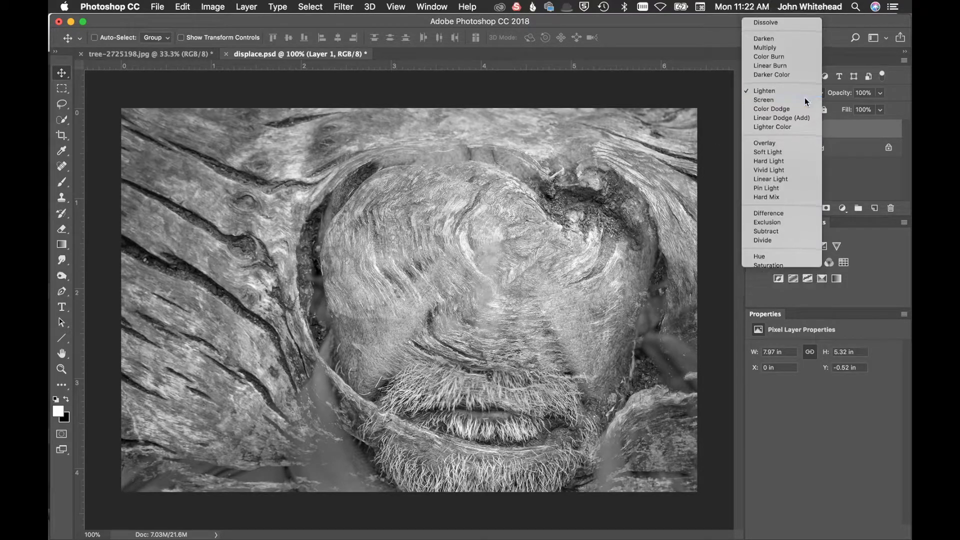
left_click(805, 98)
left_click(796, 90)
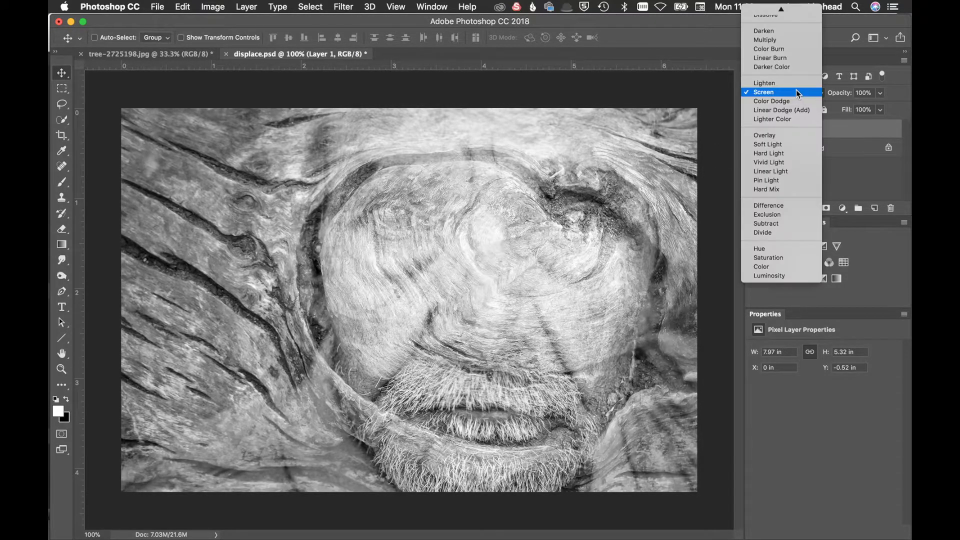
left_click(794, 101)
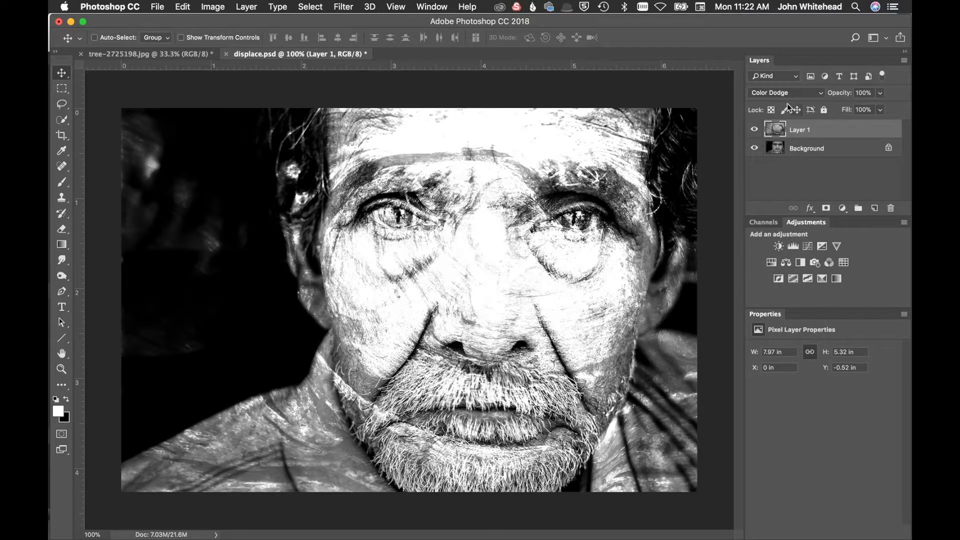
left_click(785, 94)
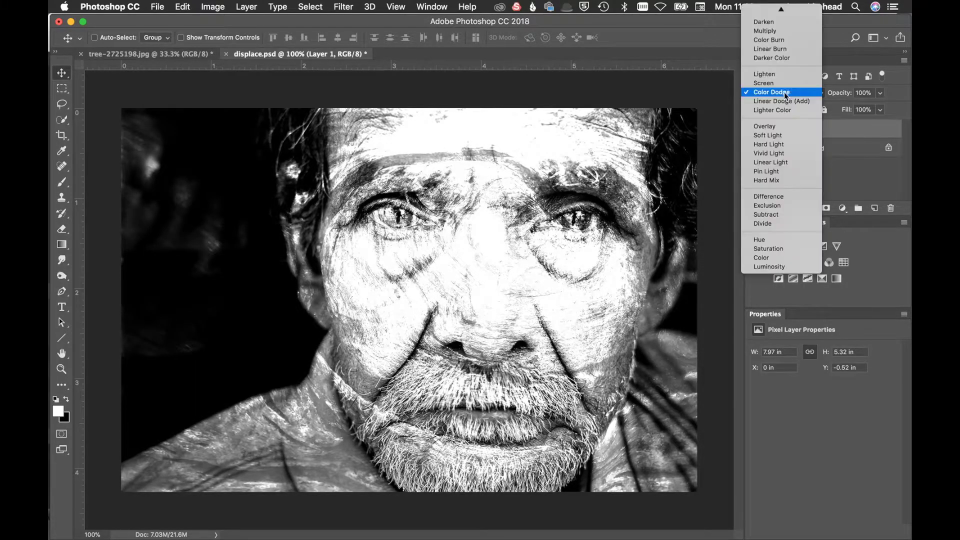
left_click(781, 127)
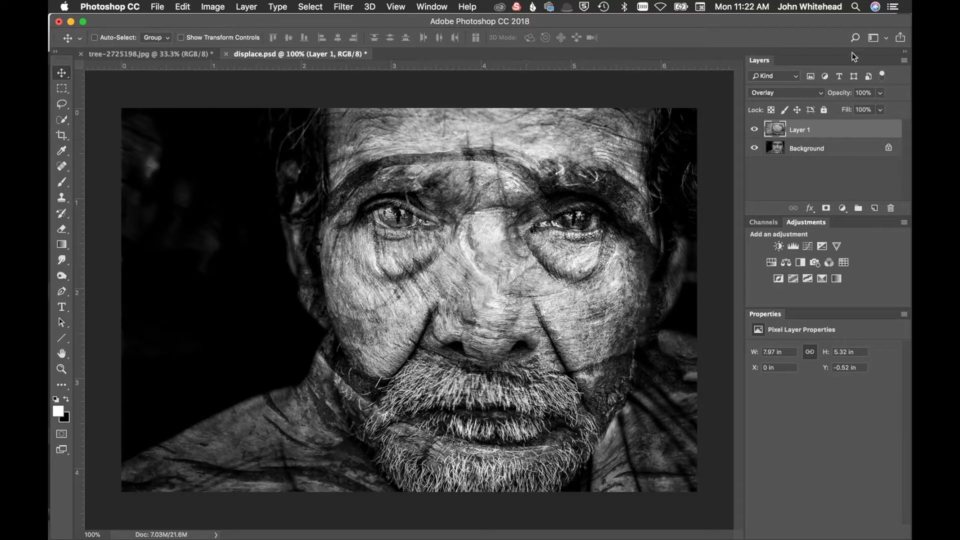
- Set the wood layer's blend mode to Darken
left_click(802, 92)
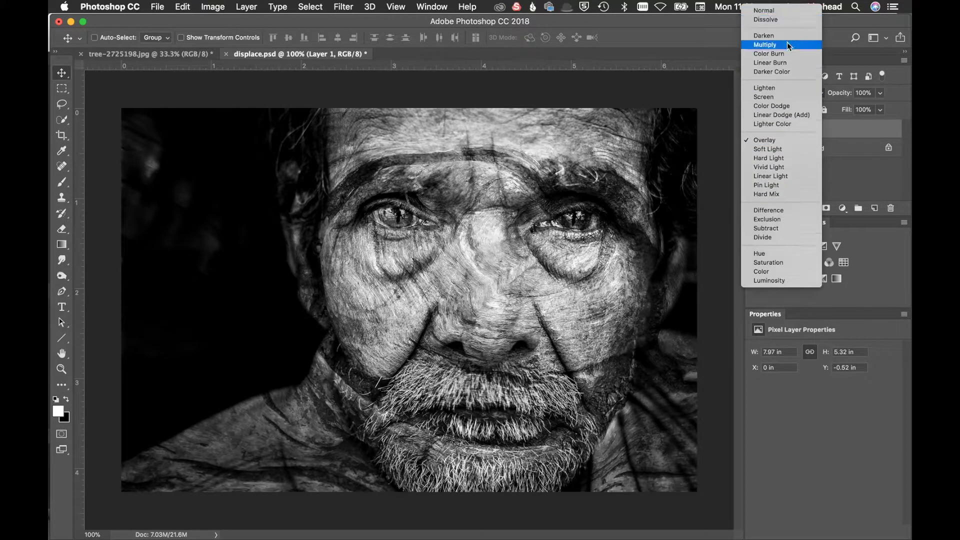
left_click(784, 34)
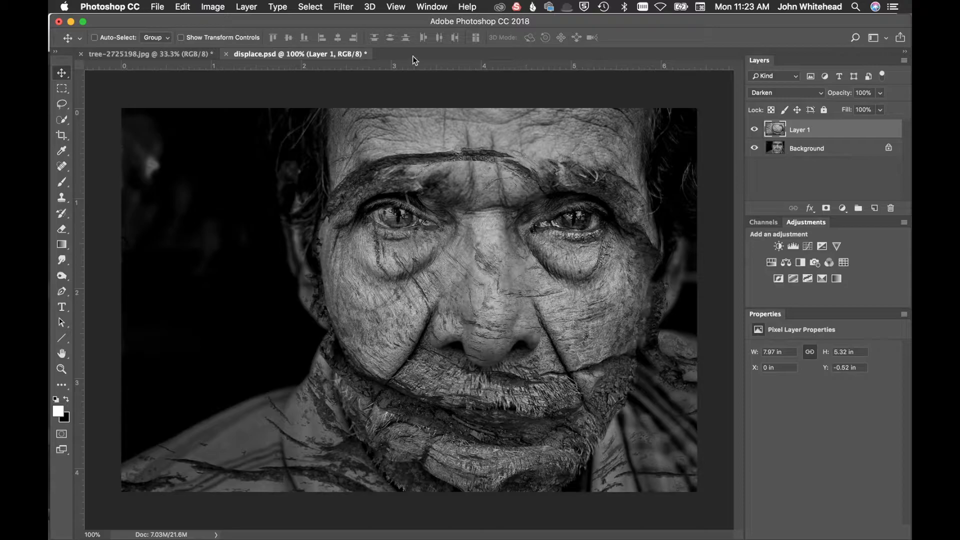
- Apply the Displace filter to the wood layer at 10 horizontal and vertical scale, Stretch To Fit and Wrap Around, using the saved displacement map
left_click(345, 7)
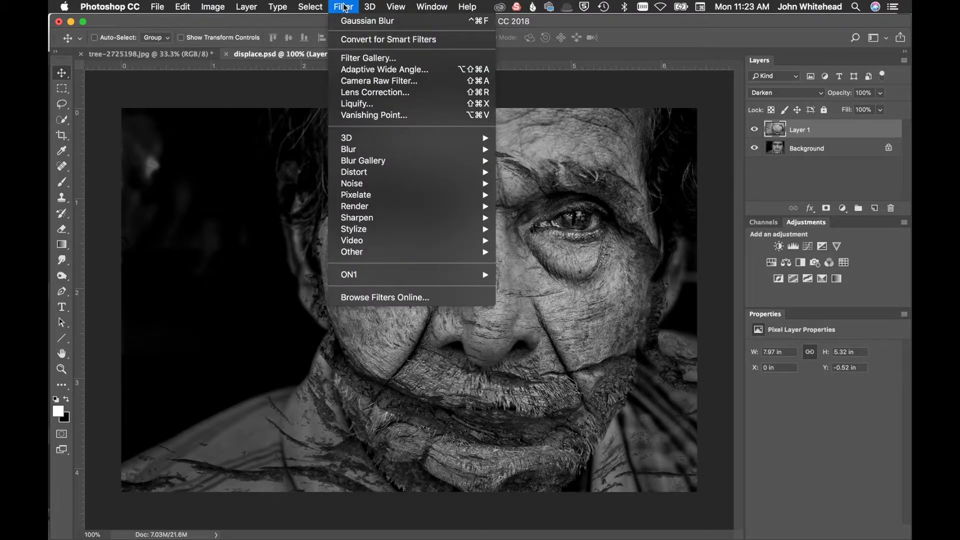
mouse_move(345, 172)
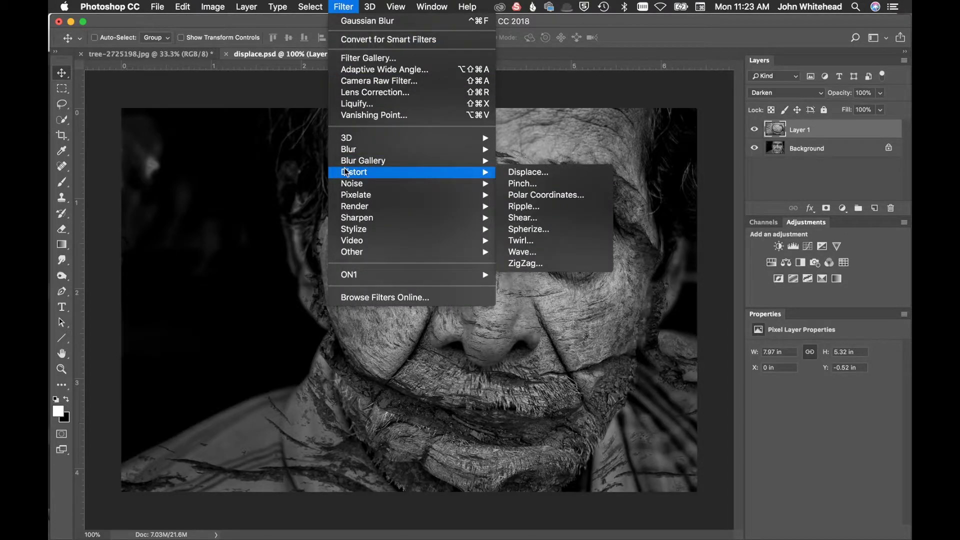
left_click(528, 171)
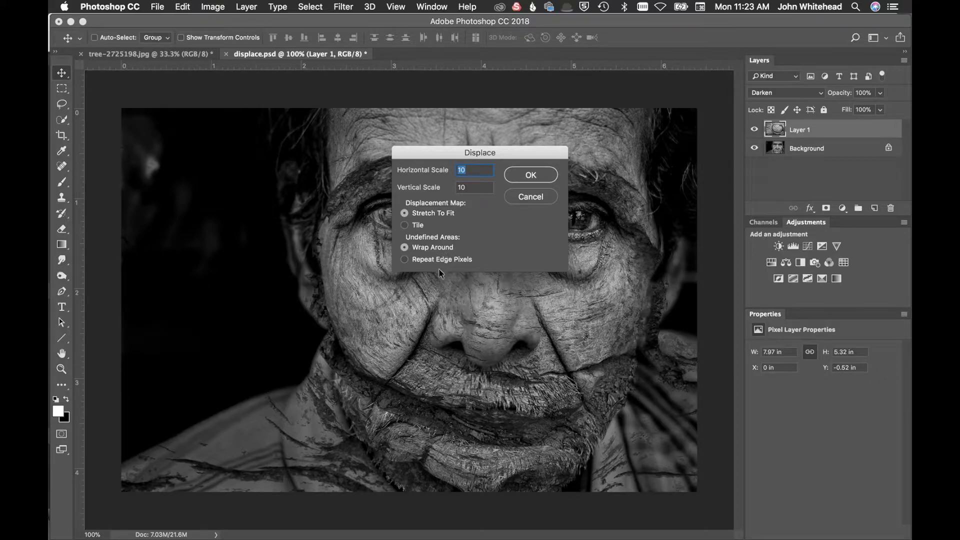
left_click(550, 177)
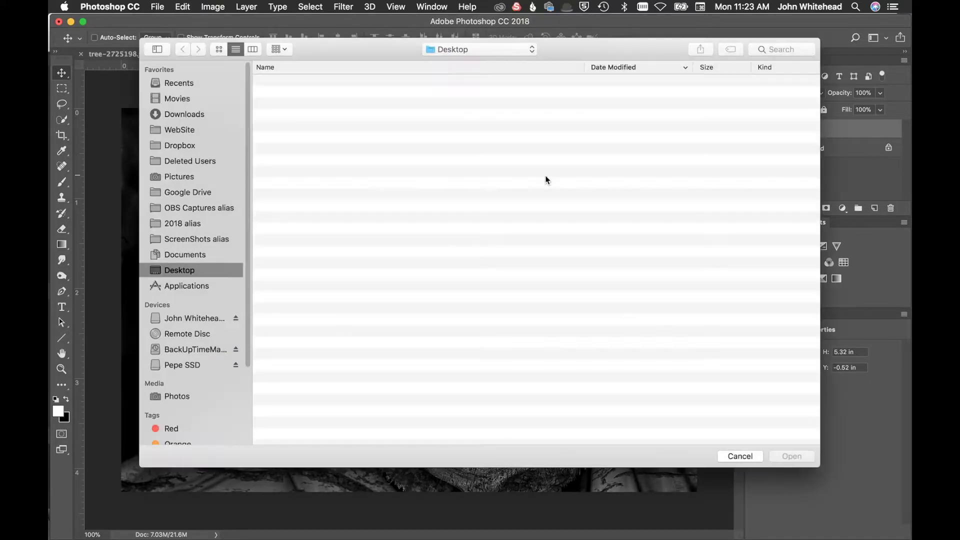
double_click(327, 82)
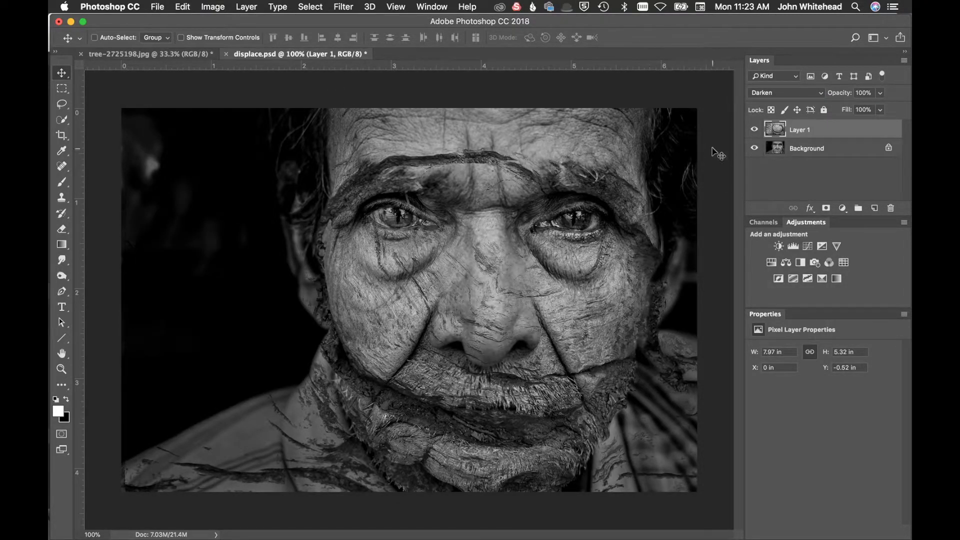
- Examine the cheek and nose at 200% with the displacement undone and reapplied, and check the whole portrait at 100%
key("super+equal")
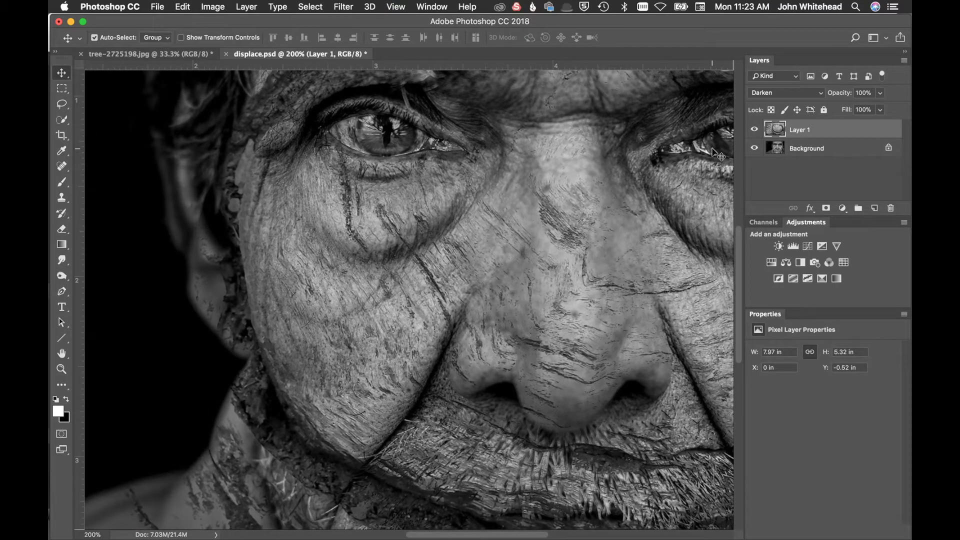
key("super+z")
key("super+z")
key("super+z")
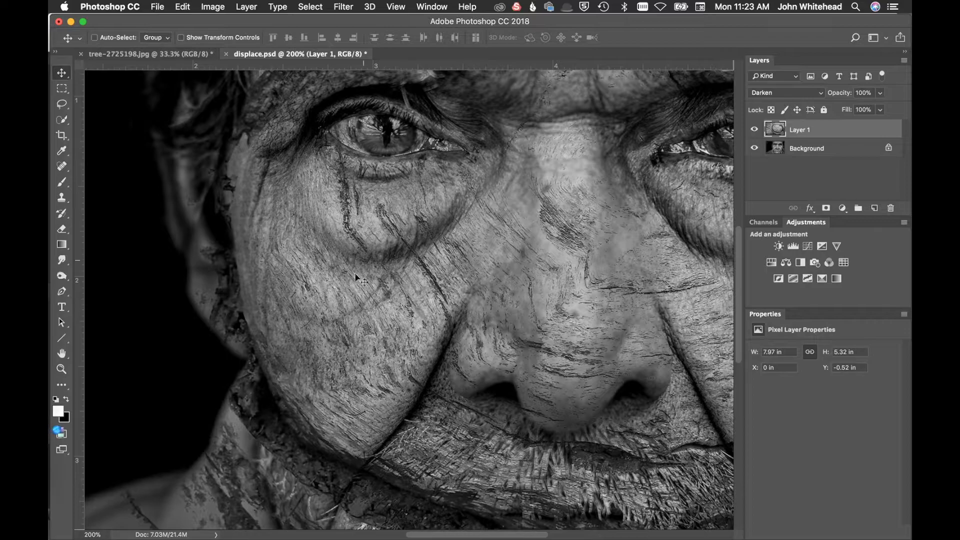
key("super+z")
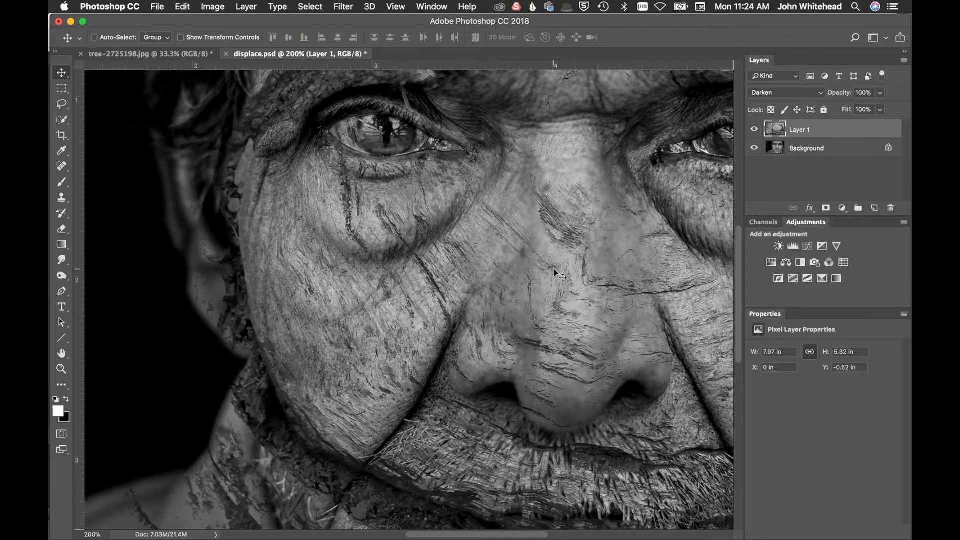
key("super+z")
key("super+z")
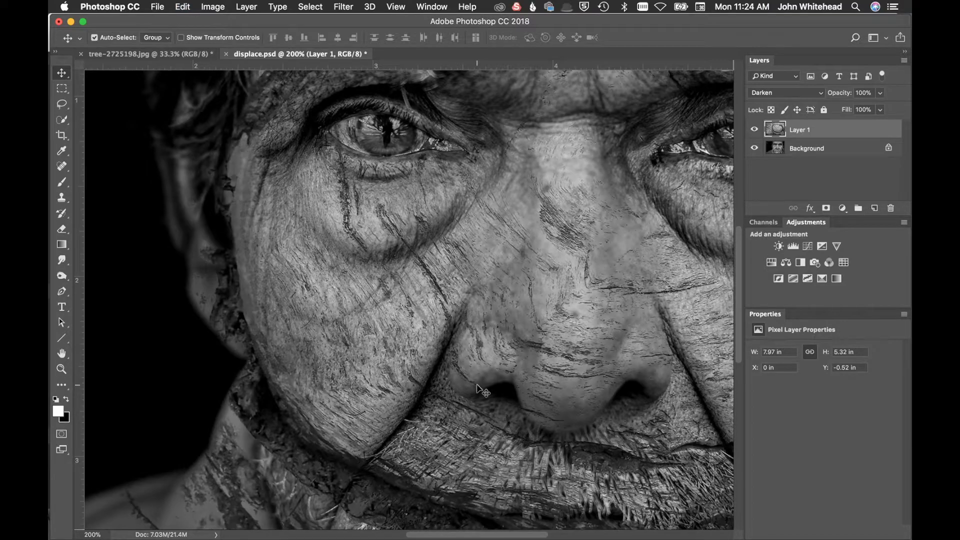
key("super+z")
key("super+z")
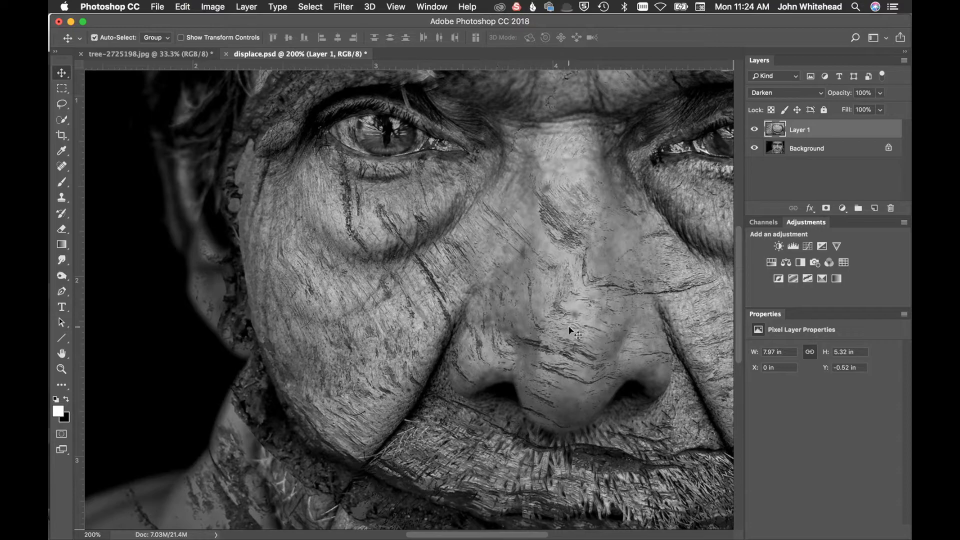
key("super+minus")
key("super+minus")
key("super+minus")
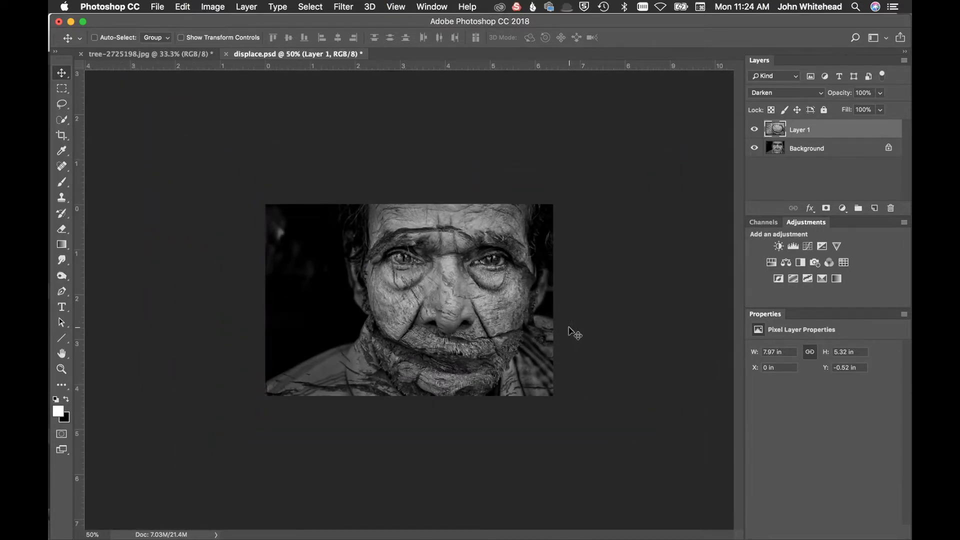
key("super+plus")
key("super+plus")
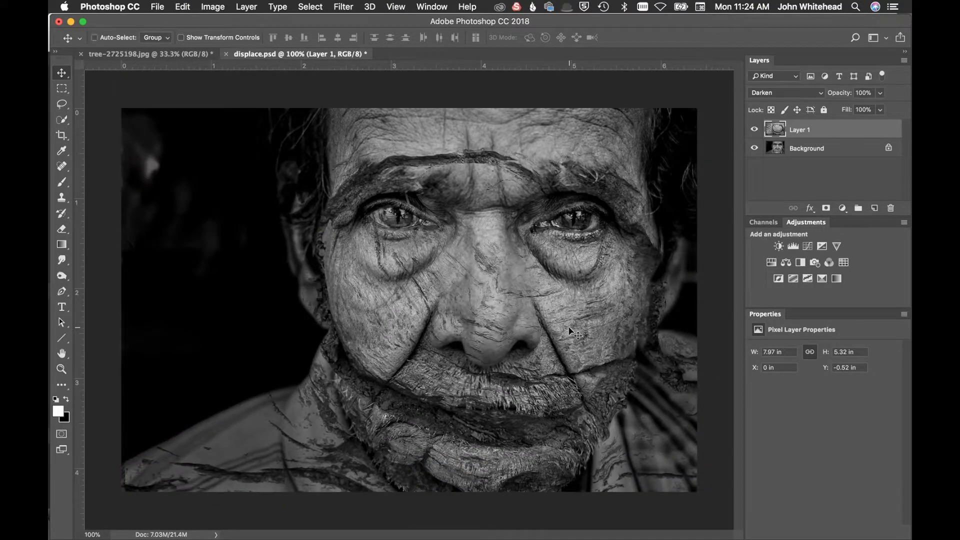
- Apply the same Displace filter to the wood layer a second time and inspect the texture at 200% and 100%
left_click(344, 7)
left_click(350, 22)
key("super+z")
key("super")
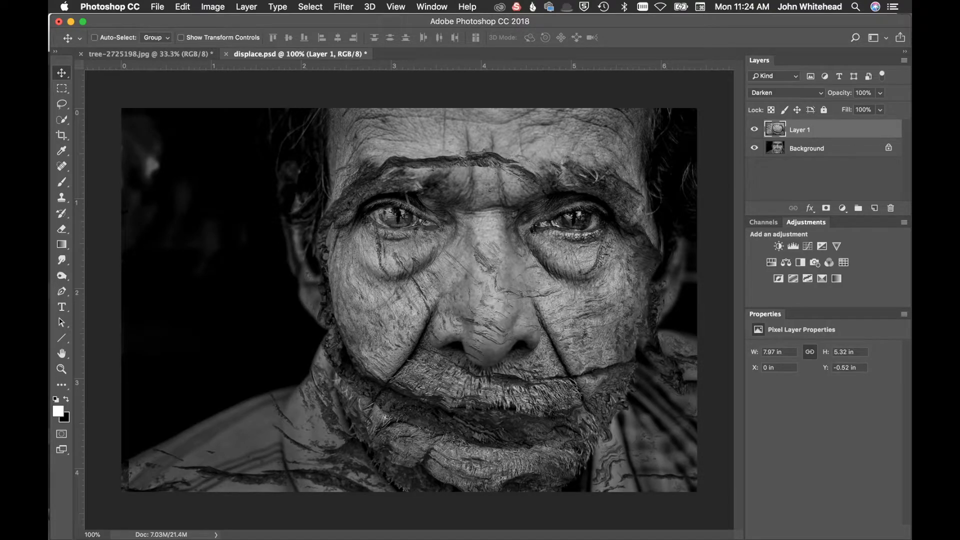
key("super+equal")
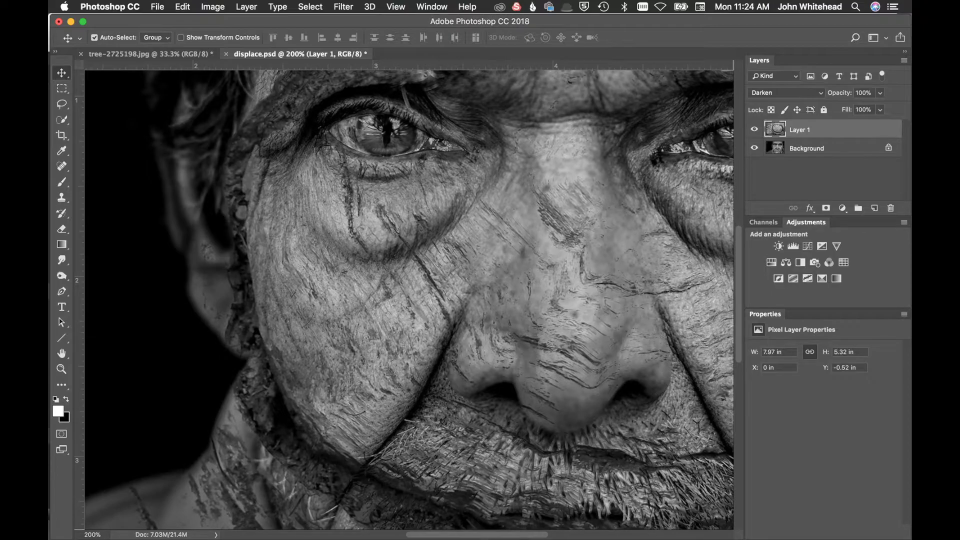
key("super+minus")
key("super+minus")
key("super+equal")
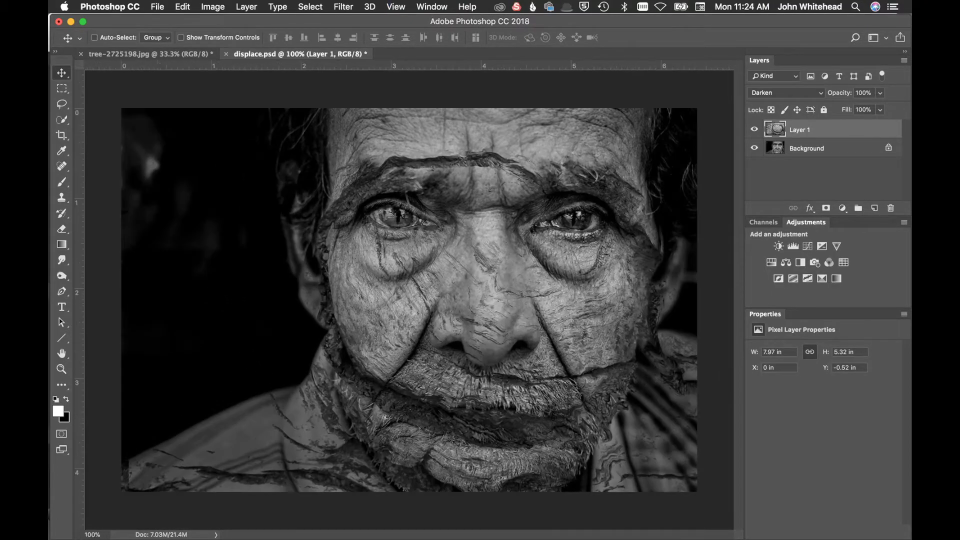
- Set the wood layer's opacity to 99% and compare the portrait with the layer hidden and shown
mouse_move(838, 94)
left_mouse_down()
mouse_move(728, 102)
mouse_move(841, 107)
left_mouse_up()
left_click(753, 130)
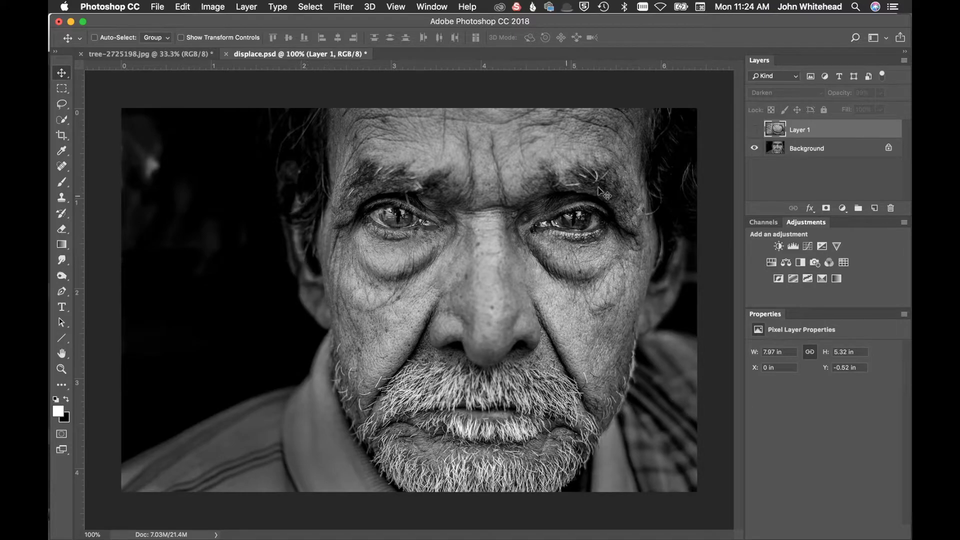
left_click(753, 129)
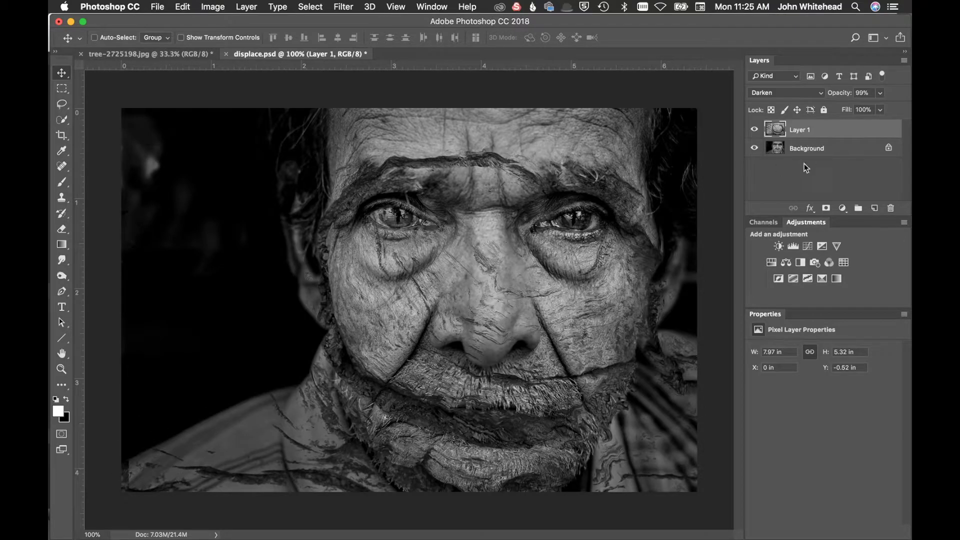
- Add a white layer mask to the wood layer and set up a black 150 px Brush with 99% flow
left_click(827, 208)
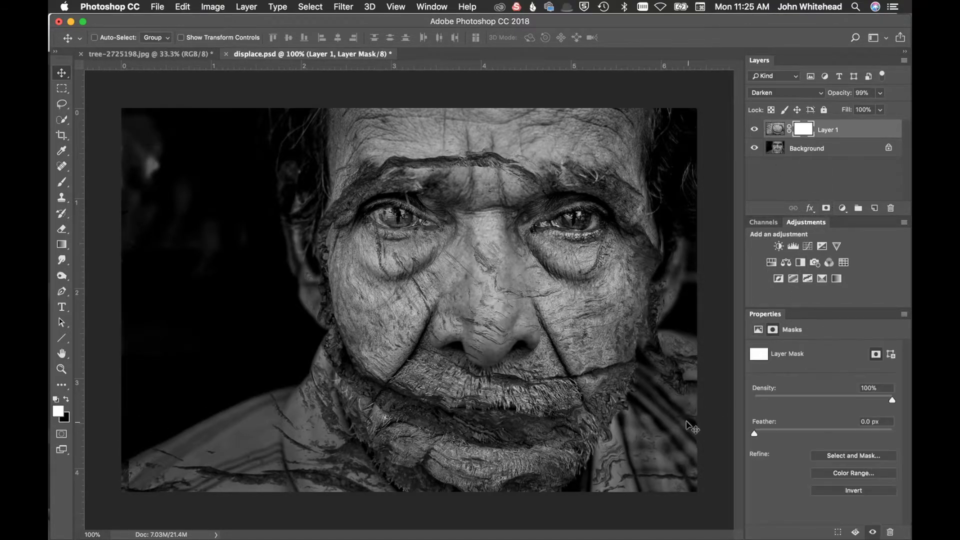
left_click(62, 182)
left_click(66, 399)
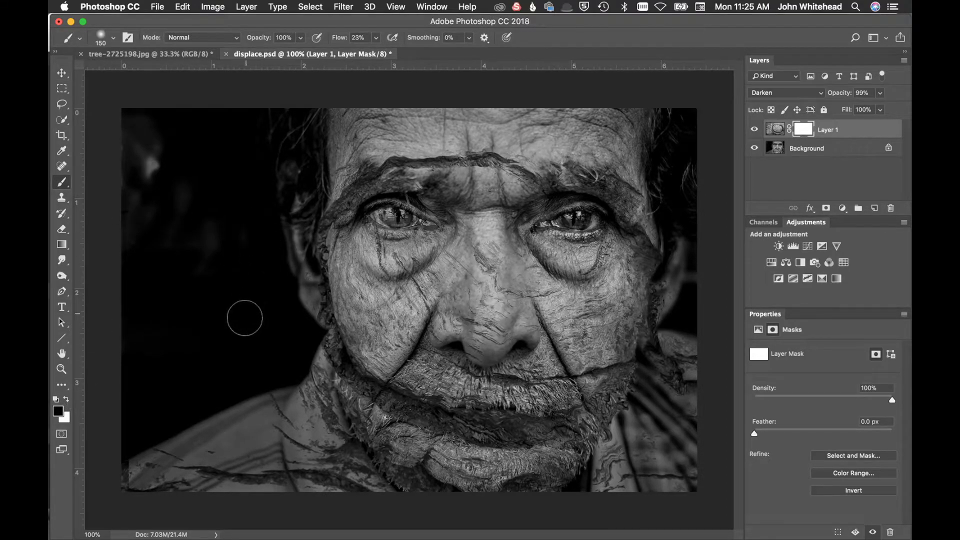
left_click_drag(339, 43, 363, 42)
- Paint black on the layer mask over the shirt, collar and shoulders on both sides to remove the wood texture there
mouse_move(91, 478)
left_mouse_down()
mouse_move(256, 479)
mouse_move(307, 368)
mouse_move(310, 382)
mouse_move(314, 356)
mouse_move(315, 408)
mouse_move(379, 506)
mouse_move(324, 473)
mouse_move(283, 489)
left_mouse_up()
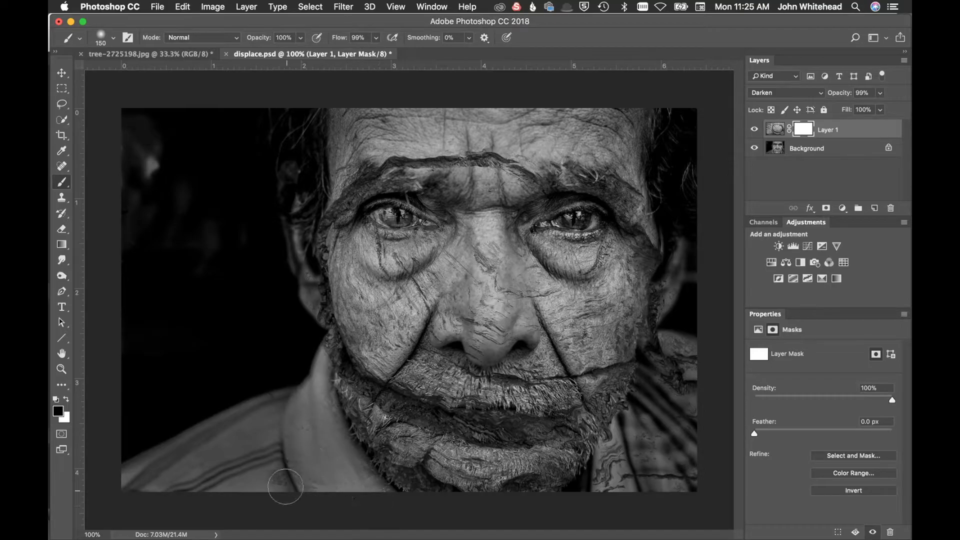
mouse_move(277, 384)
left_mouse_down()
mouse_move(328, 474)
mouse_move(359, 489)
mouse_move(312, 409)
mouse_move(300, 353)
left_mouse_up()
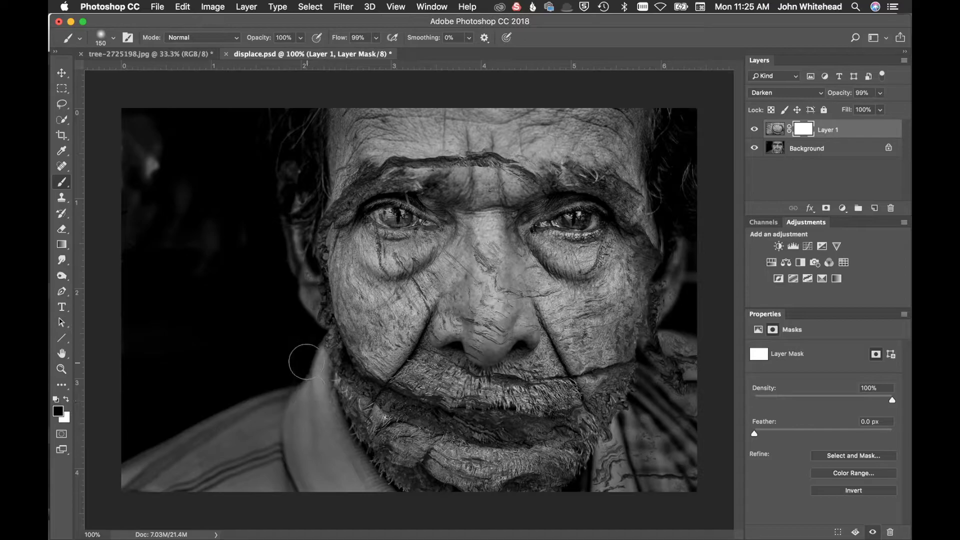
mouse_move(690, 373)
left_mouse_down()
mouse_move(673, 345)
mouse_move(615, 440)
mouse_move(608, 497)
mouse_move(623, 461)
mouse_move(603, 488)
left_mouse_up()
mouse_move(672, 490)
left_mouse_down()
mouse_move(712, 432)
mouse_move(652, 419)
mouse_move(688, 333)
left_mouse_up()
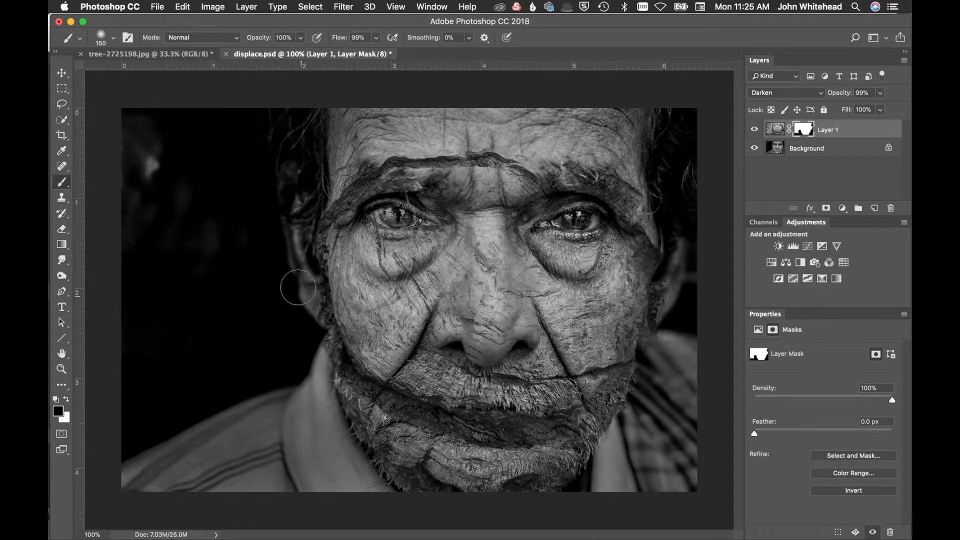
- Soften the wood texture layer's pixels over the nose and along the right side of the face with a 250 px Blur tool in Normal mode
left_click(776, 129)
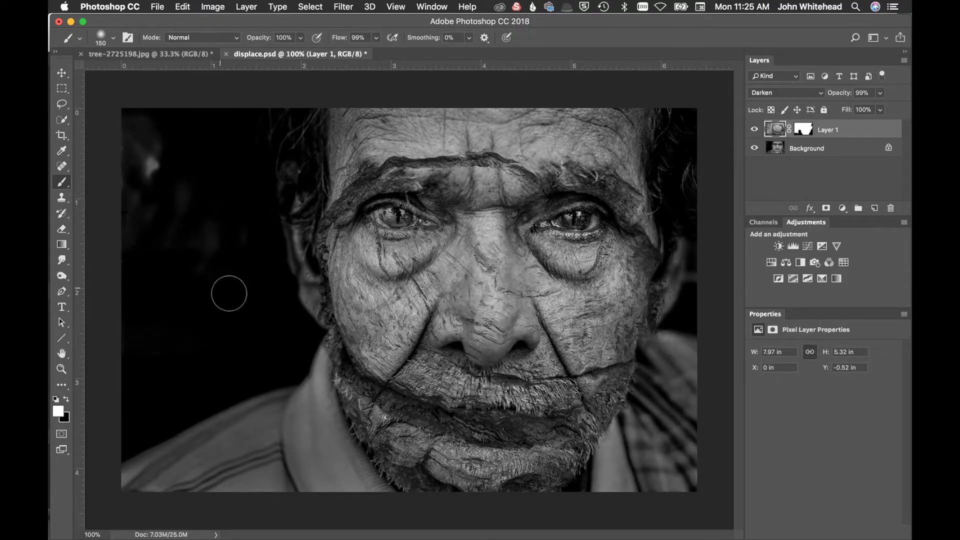
left_click(63, 264)
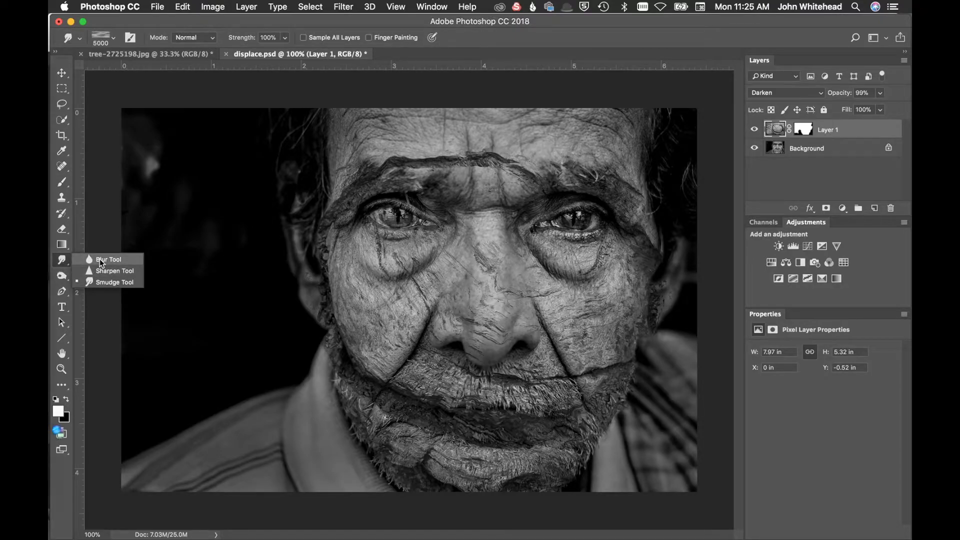
left_click(102, 261)
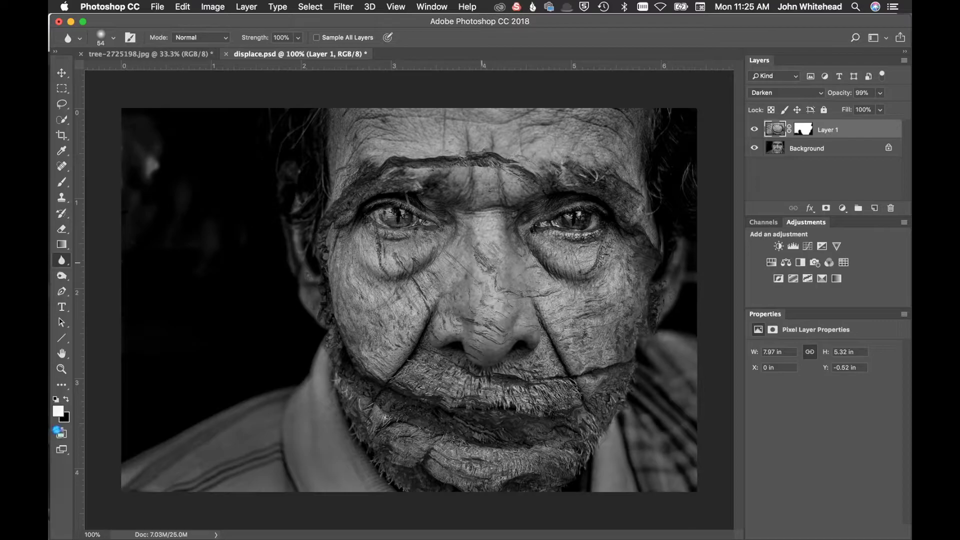
left_click(211, 38)
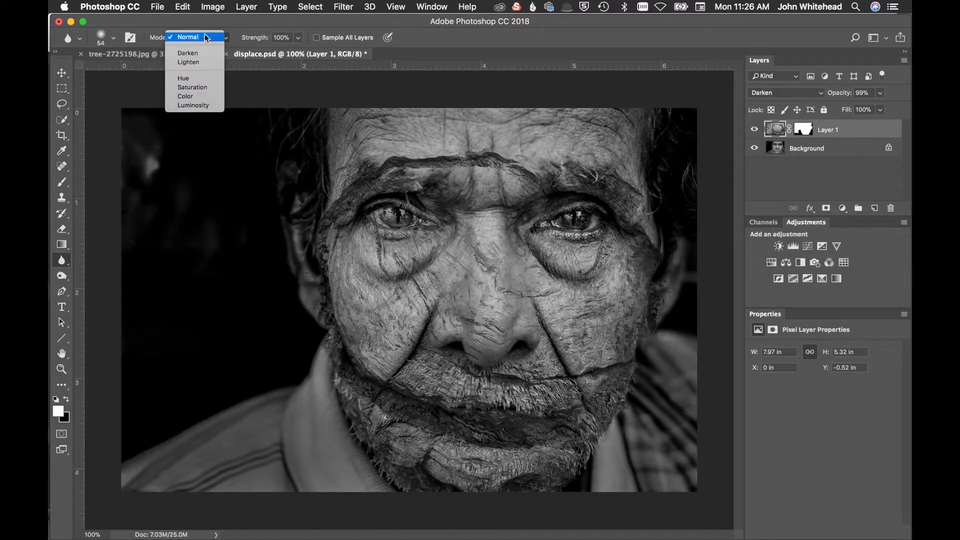
left_click(206, 37)
left_click_drag(253, 38, 213, 40)
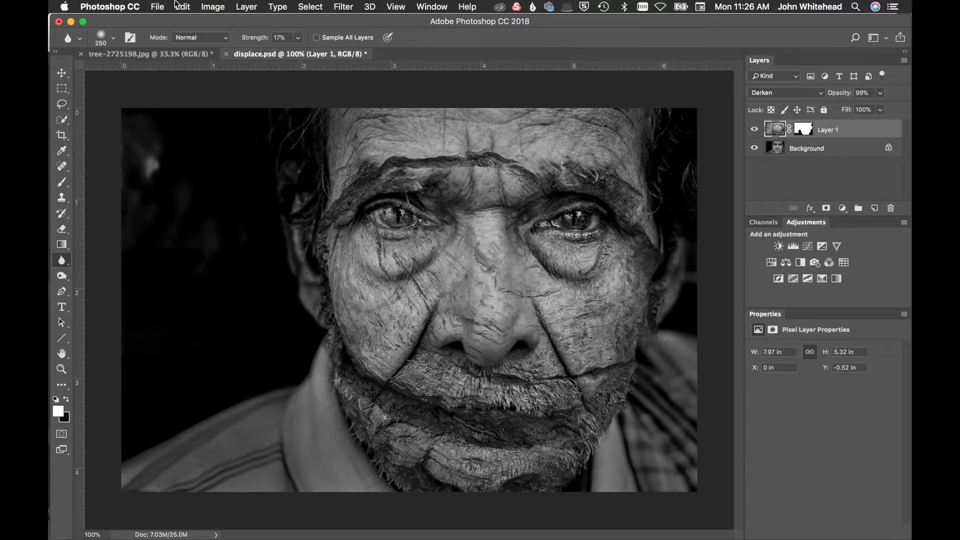
left_click_drag(258, 32, 285, 33)
mouse_move(650, 325)
left_mouse_down()
mouse_move(678, 283)
mouse_move(653, 139)
mouse_move(668, 298)
mouse_move(648, 427)
mouse_move(654, 249)
left_mouse_up()
- Paint sampled grey over the wood texture at the face's side edges with a 150 px Brush at 11% flow, and refine its mask in black
left_click(62, 183)
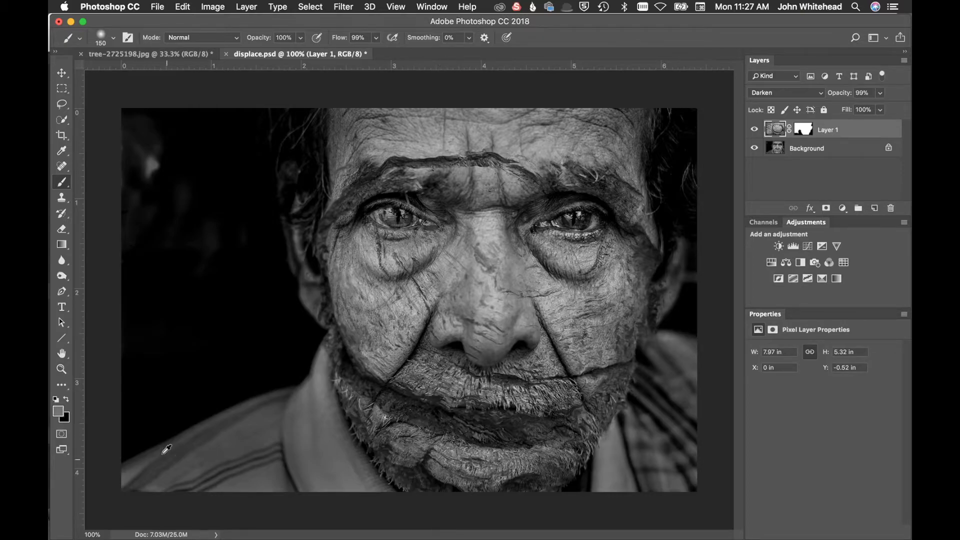
left_click(412, 454, "alt")
left_click_drag(347, 40, 276, 42)
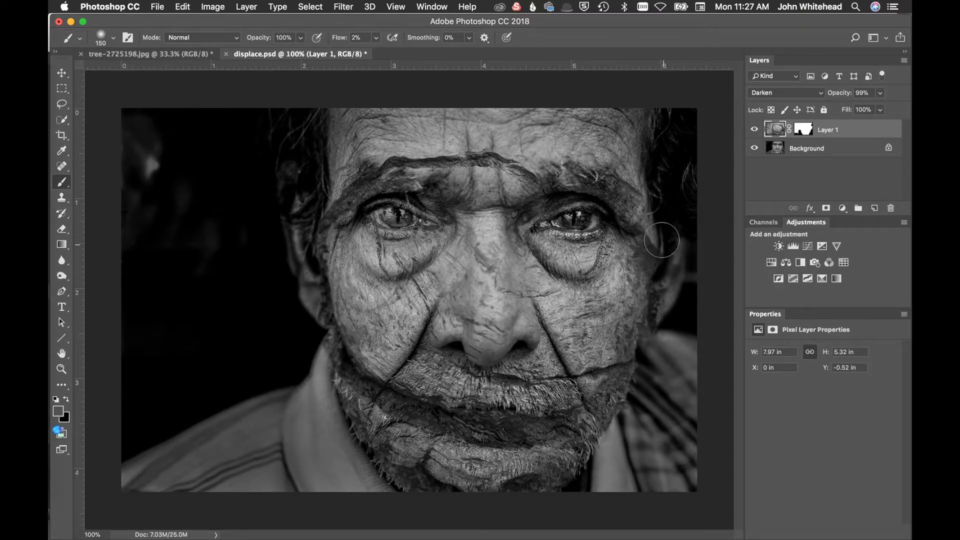
left_click(777, 129)
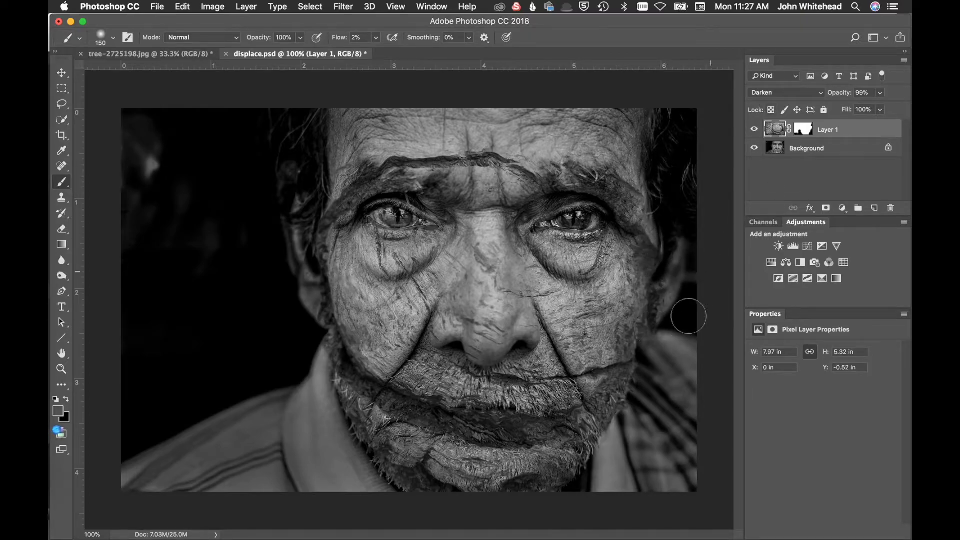
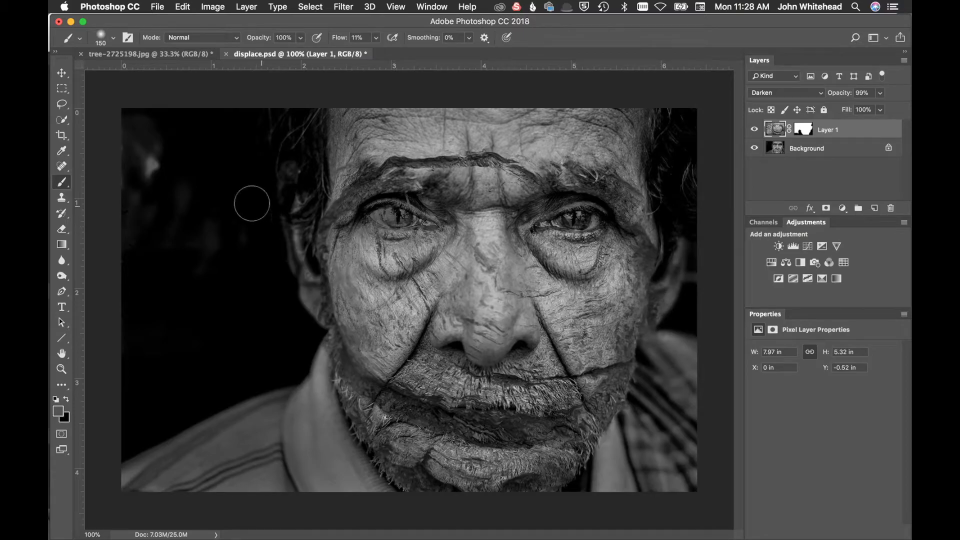
left_click(803, 129)
key("x")
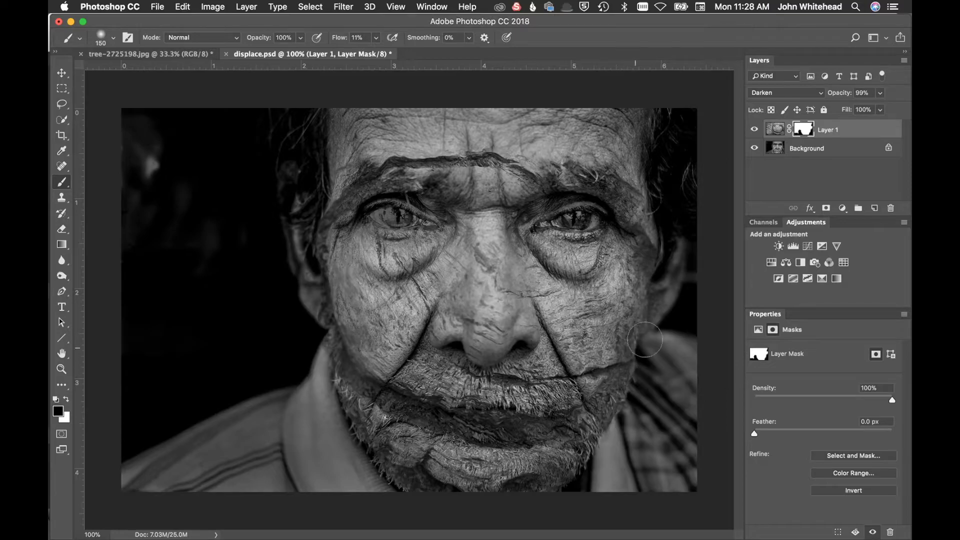
- Add a Curves adjustment above the wood layer with a point at input 139, output 123 and the black point at input 8
left_click(777, 132)
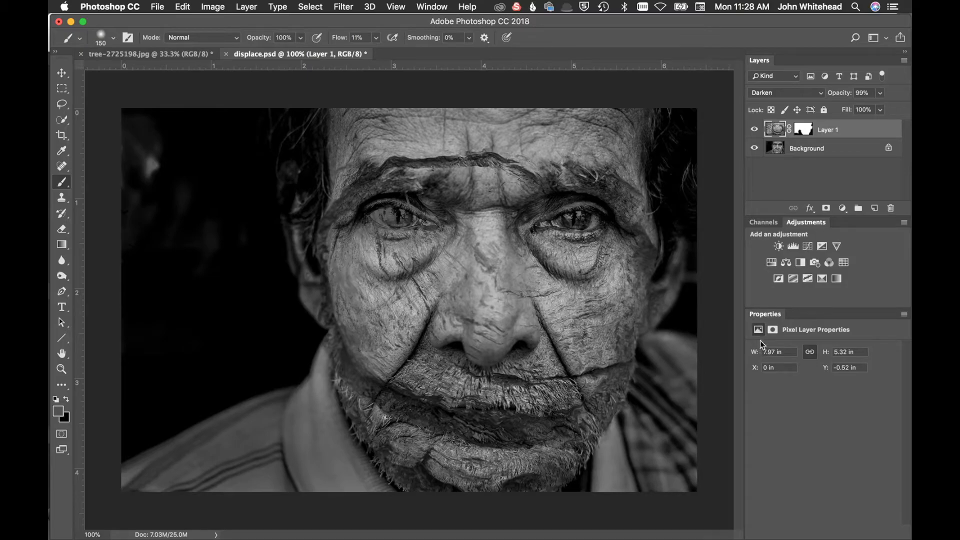
left_click(811, 245)
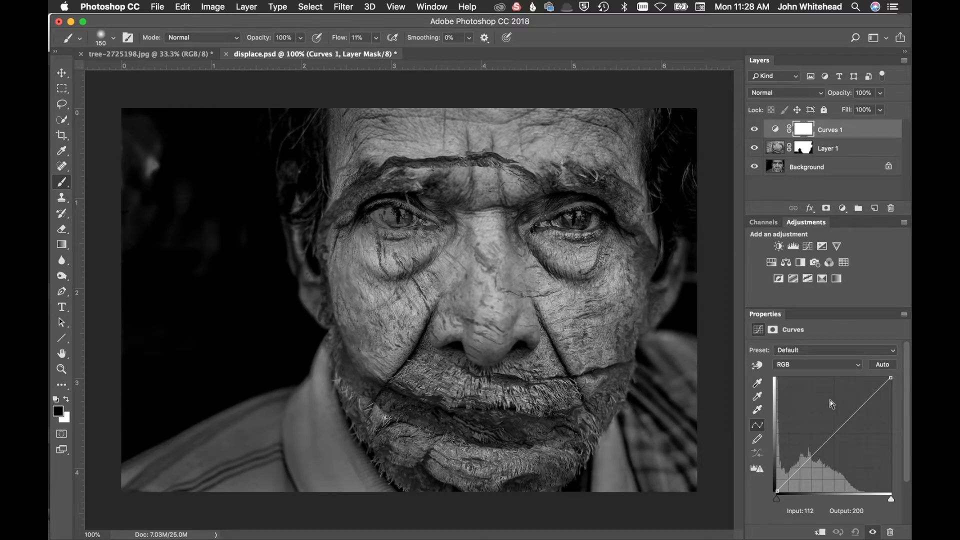
left_click(839, 436)
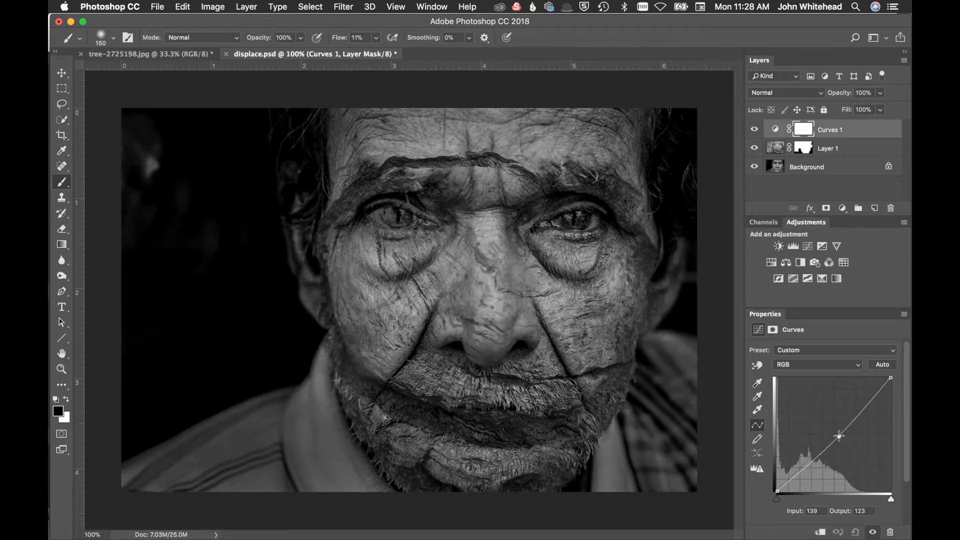
left_click_drag(777, 499, 781, 502)
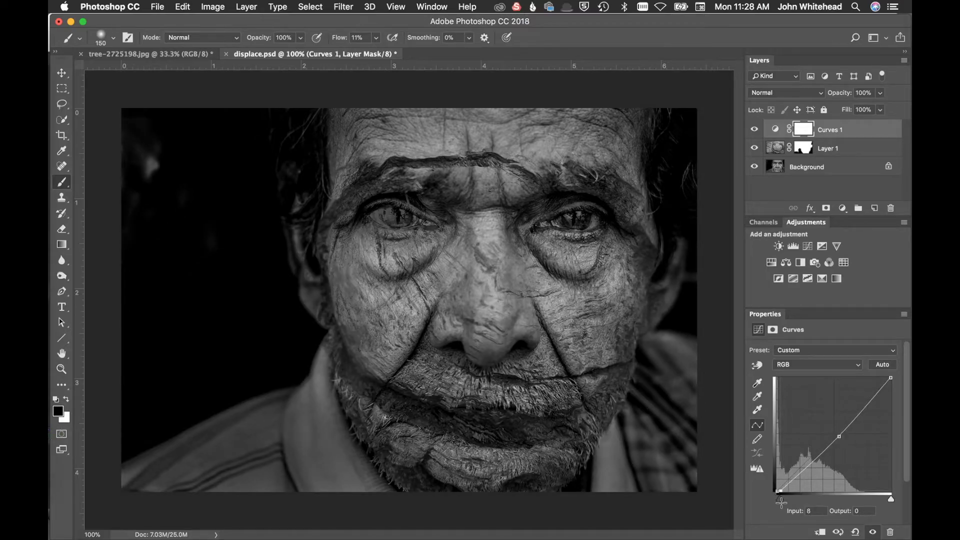
- Set the Curves layer's Blend If range for This Layer to 0–84 and compare the portrait with the adjustment hidden and shown
left_click(861, 135)
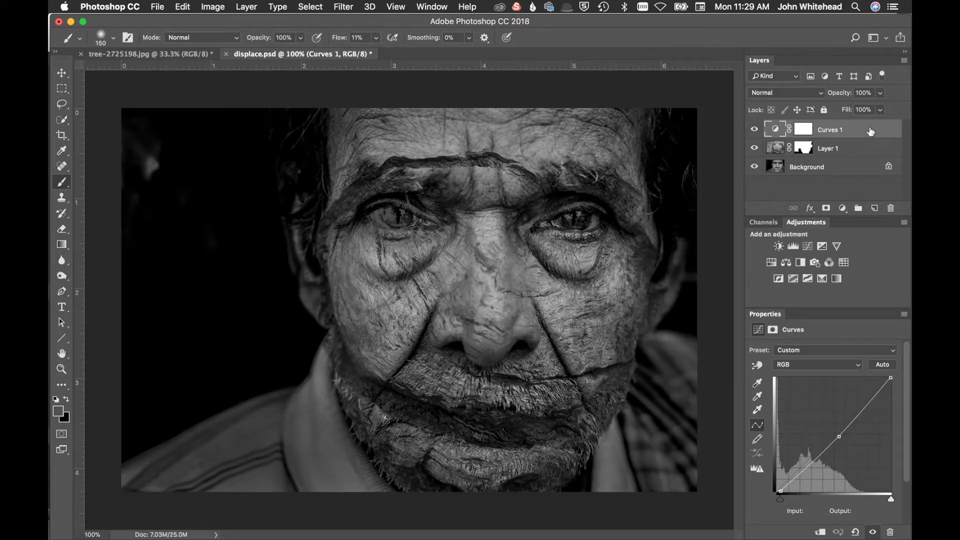
key("space")
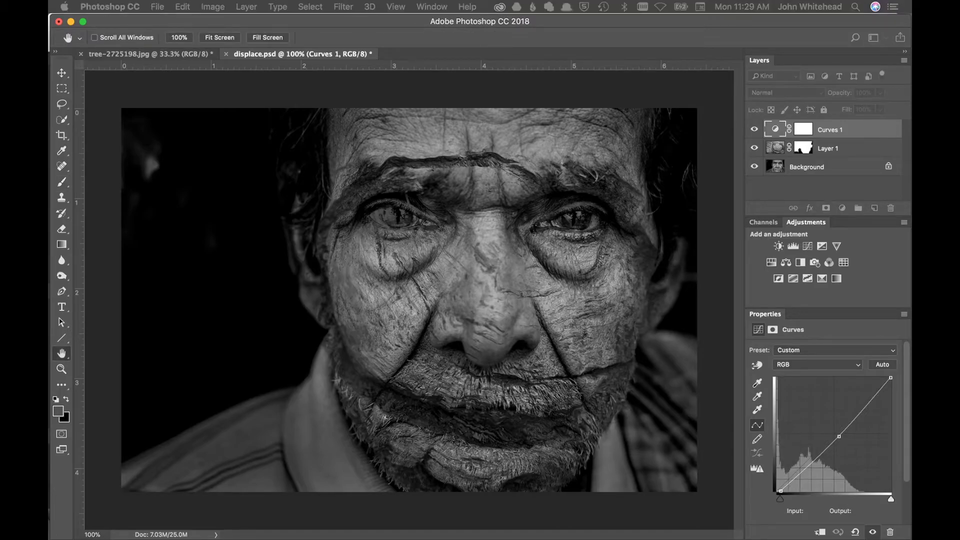
double_click(861, 133)
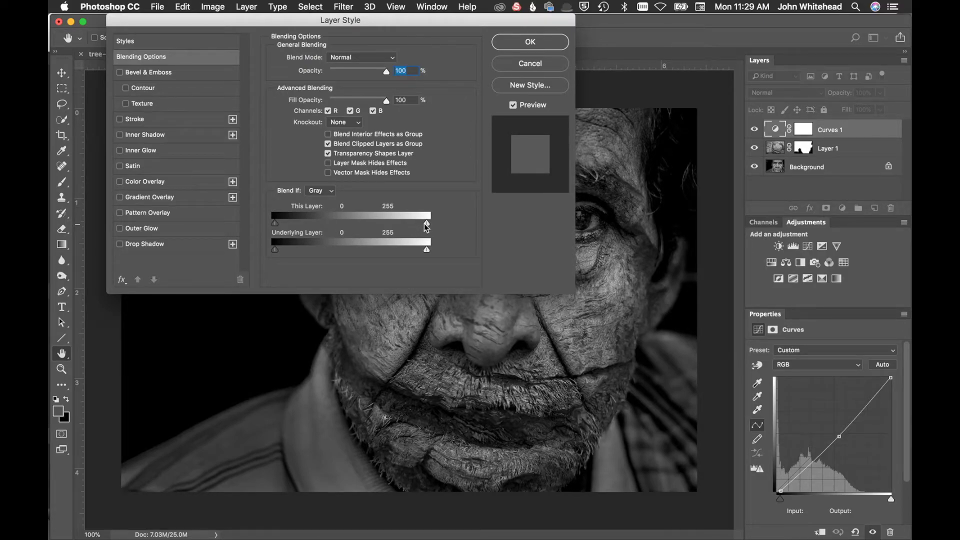
left_click_drag(426, 225, 302, 226)
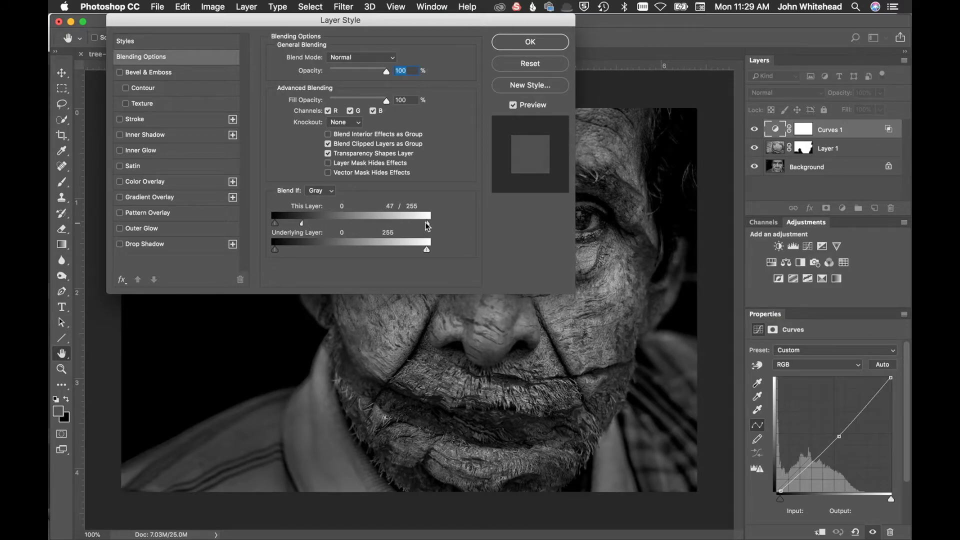
left_click_drag(427, 225, 326, 238)
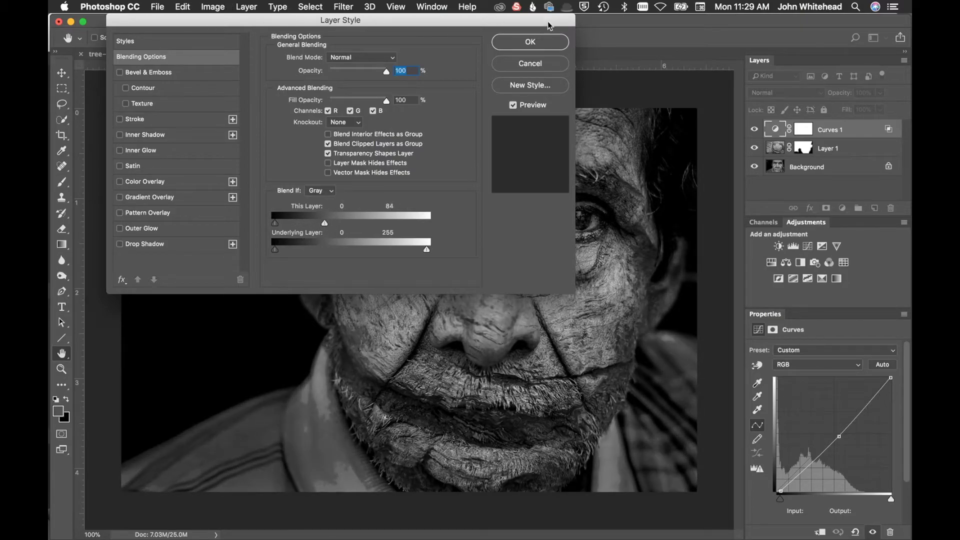
left_click(542, 40)
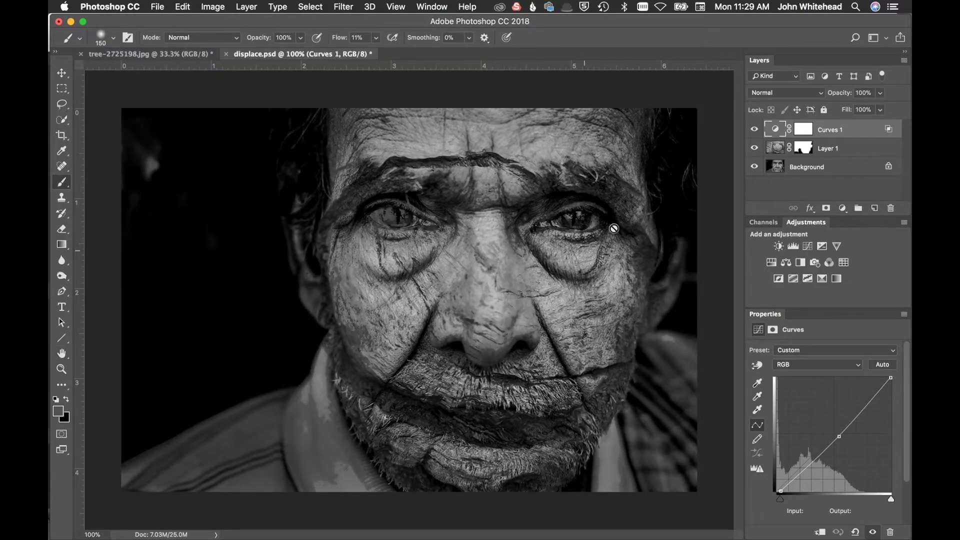
left_click(754, 130)
left_click(754, 130)
left_click(754, 130)
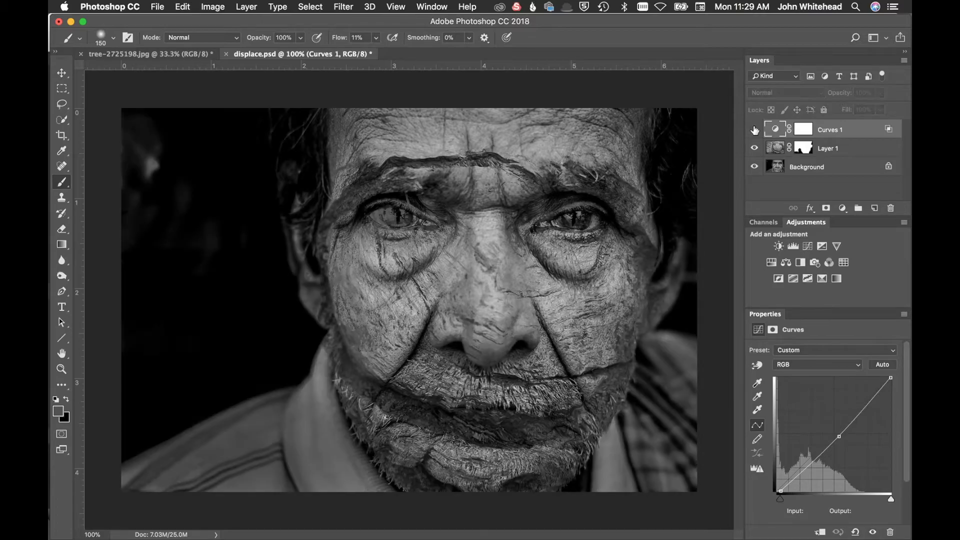
left_click(754, 130)
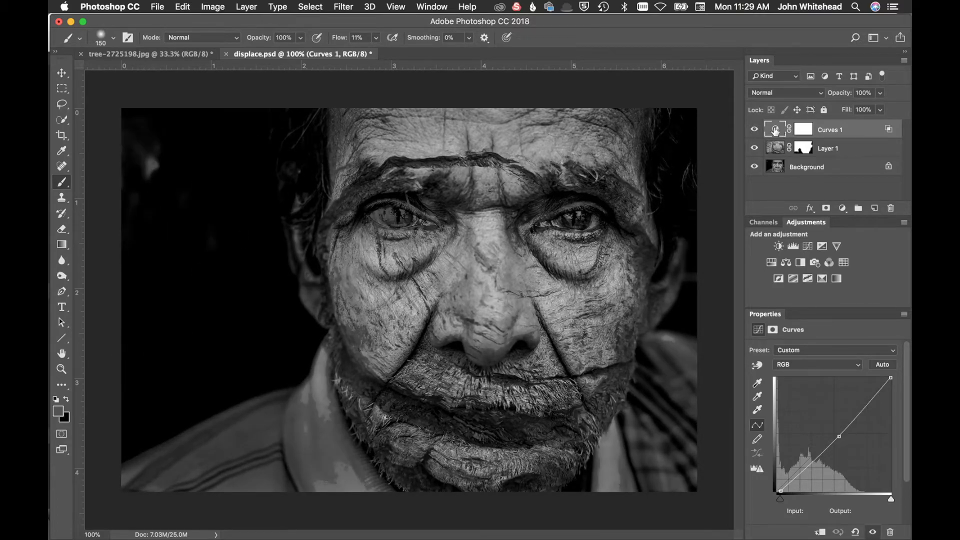
- Clip the Curves adjustment to the wood layer and compare the portrait with the adjustment hidden and shown
left_click_drag(775, 130, 786, 150)
left_click(790, 134, "alt")
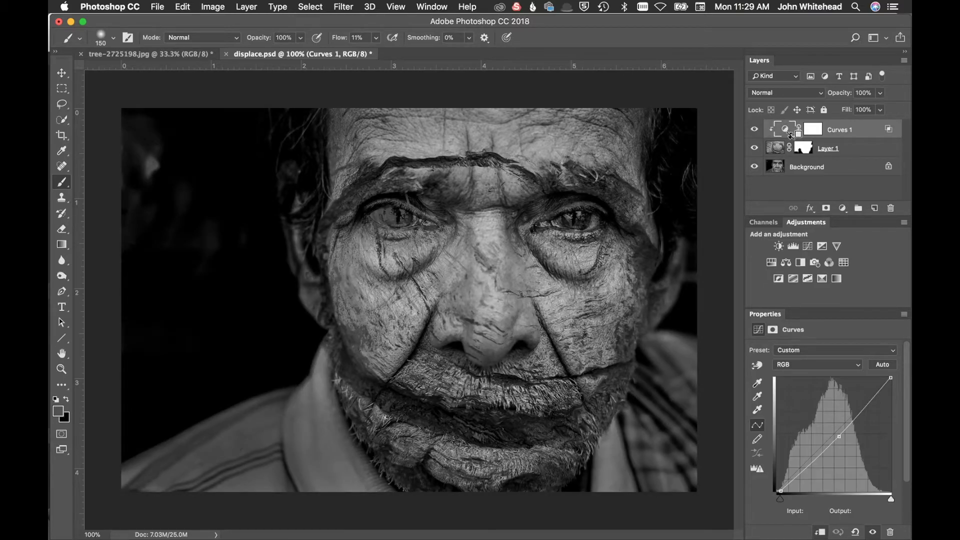
left_click(754, 130)
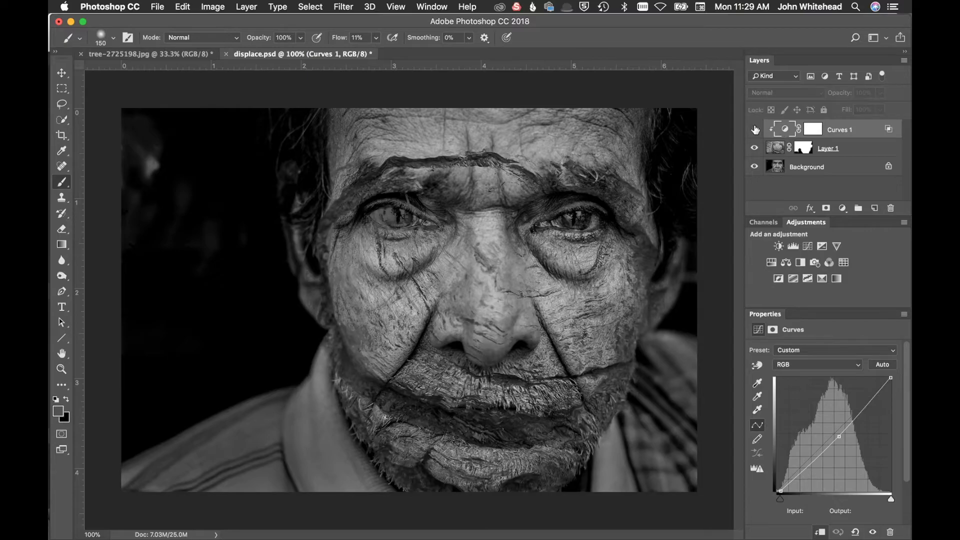
left_click(754, 130)
left_click(754, 130)
left_click(754, 130)
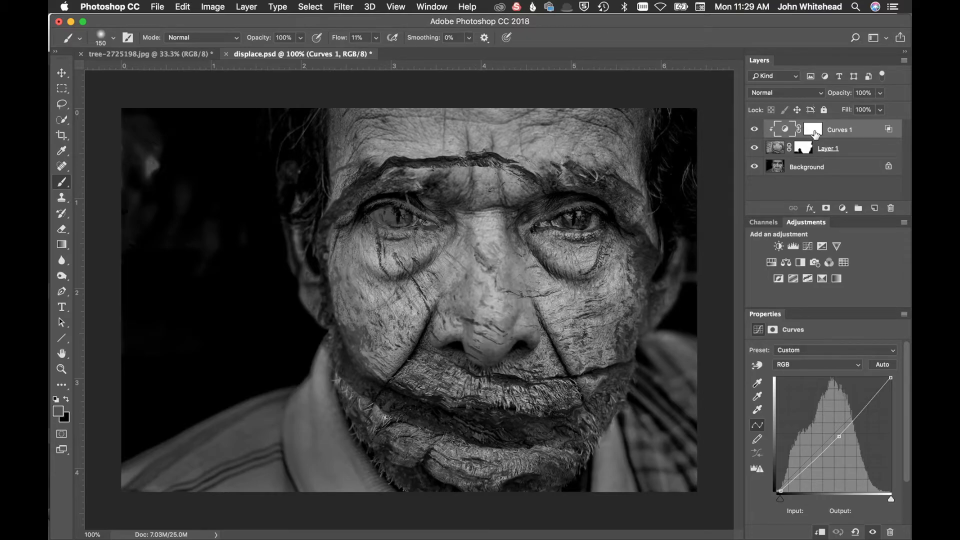
- Paint black on the Curves layer mask over the left-hand eye with a 60 px Brush at 100% flow and compare the effect
left_click(814, 131)
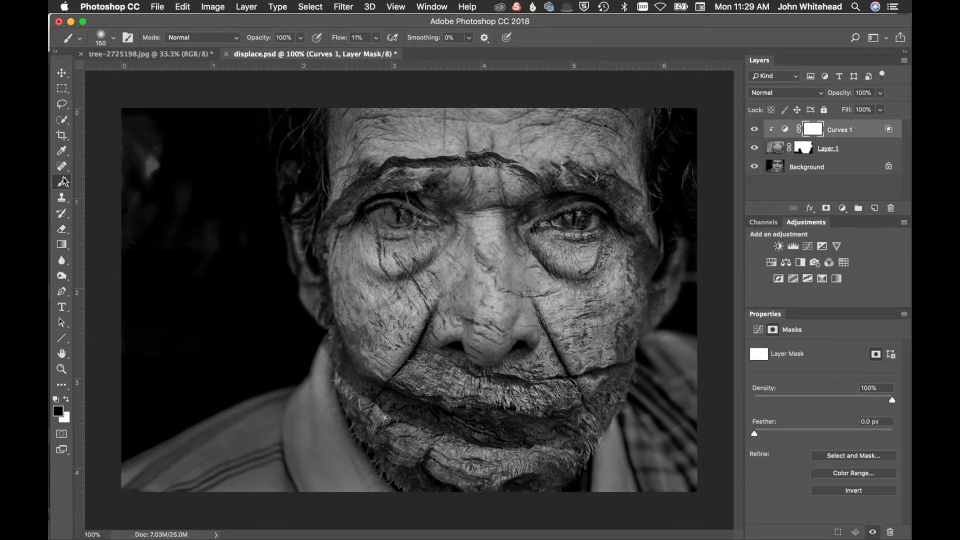
left_click_drag(400, 219, 372, 215)
left_click_drag(337, 39, 423, 39)
left_click_drag(387, 213, 407, 211)
left_click(755, 130)
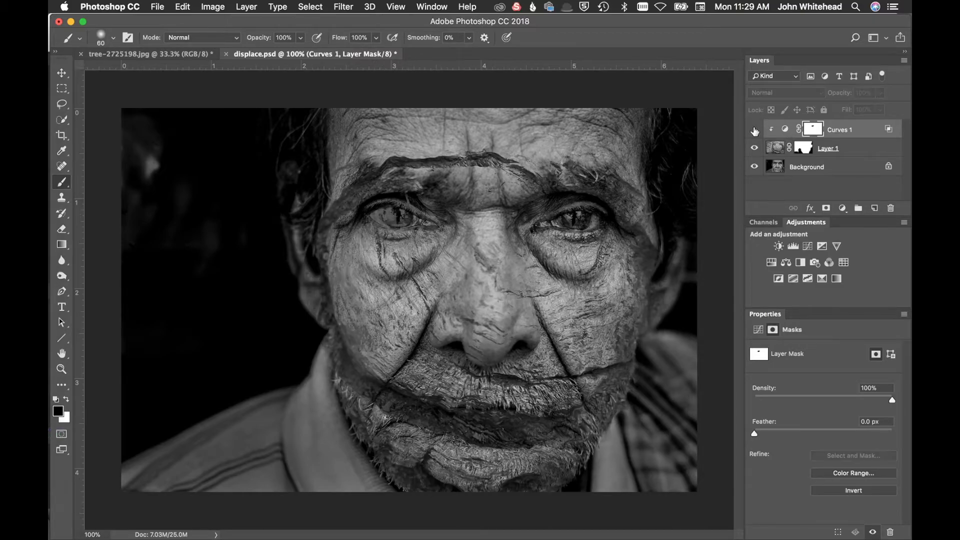
left_click(755, 130)
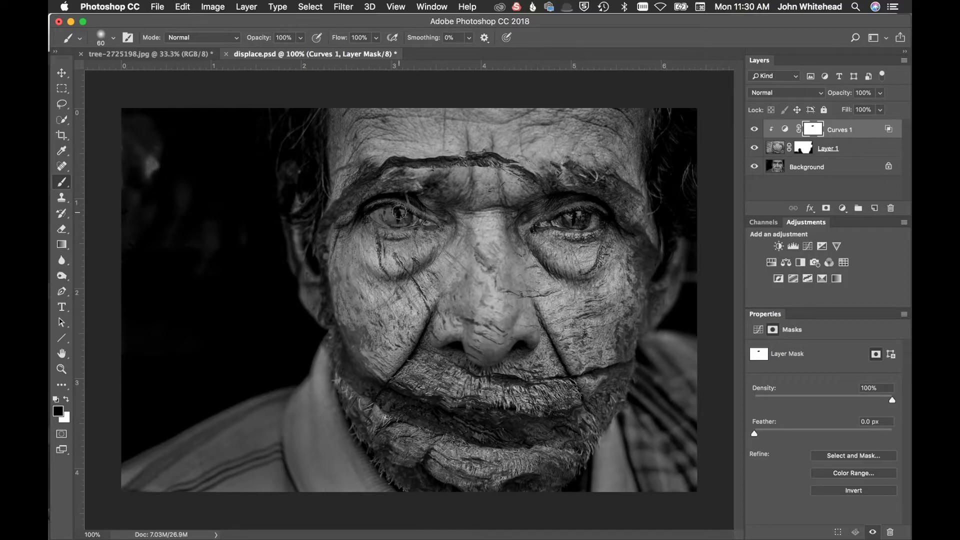
- Paint black on the wood layer's mask over both eyes with the 60 px Brush and compare the portrait with and without the Curves adjustment
left_click(755, 148)
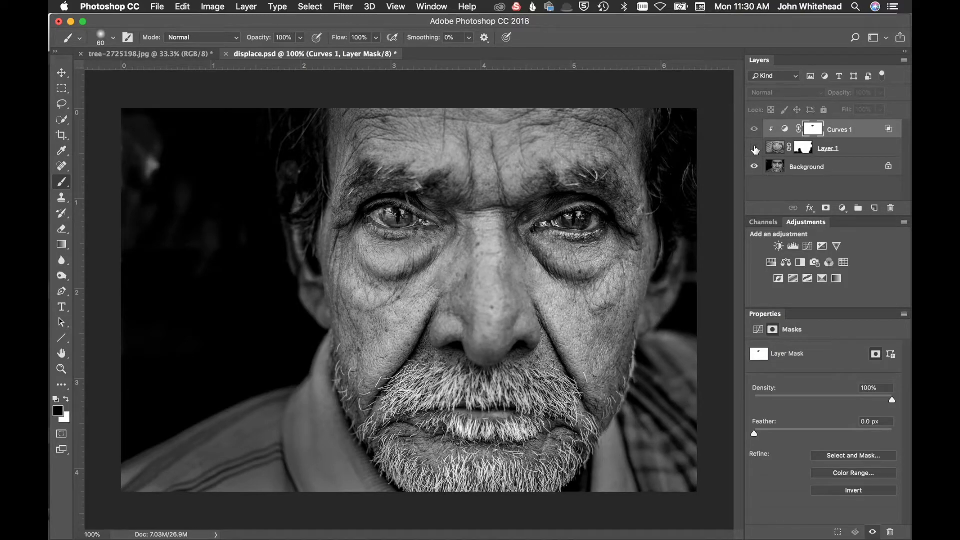
left_click(755, 148)
left_click(803, 147)
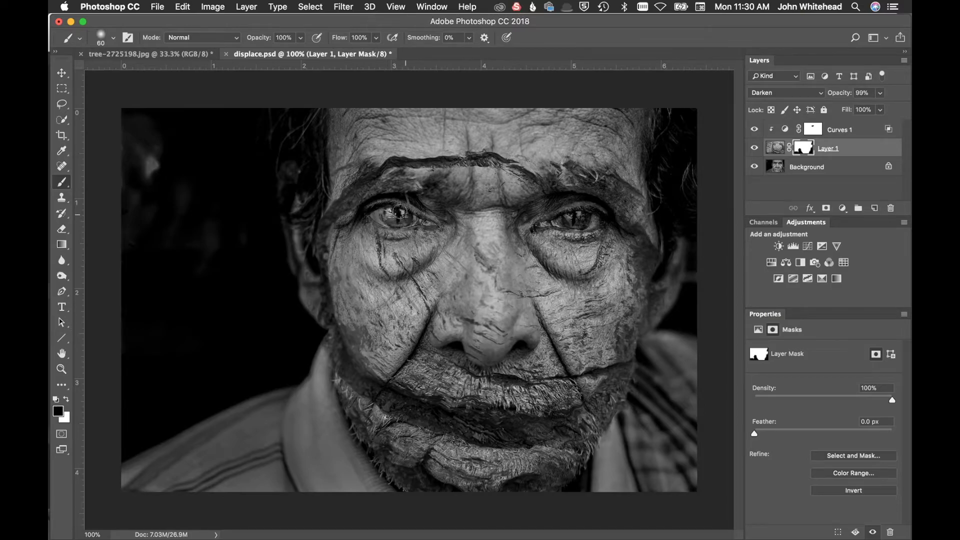
left_click_drag(573, 217, 577, 219)
left_click_drag(394, 218, 388, 215)
left_click(756, 130)
left_click(756, 130)
- Clone dark backdrop over the bright spot beside the head on the Background layer with a 162 px Clone Stamp at 40% opacity
left_click(777, 173)
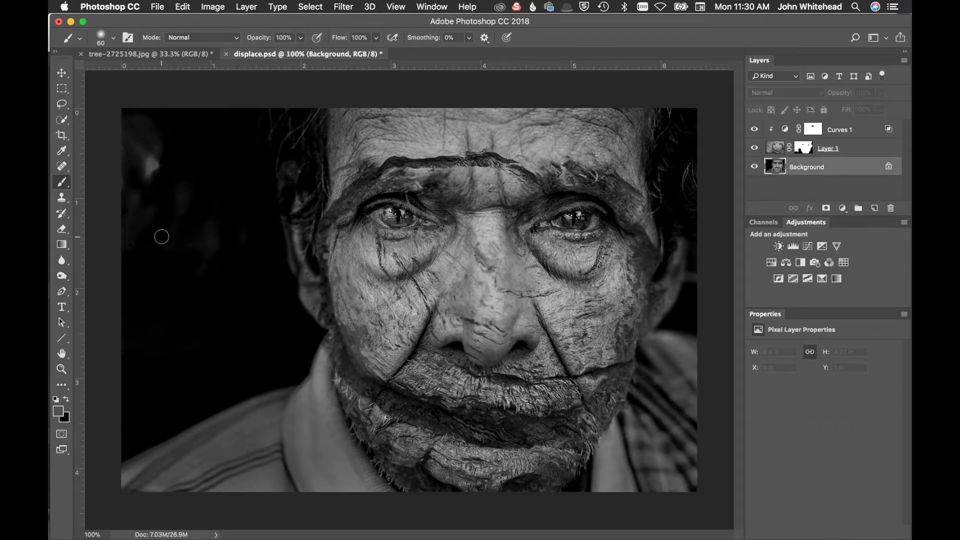
left_click_drag(159, 240, 193, 247)
left_click(67, 192)
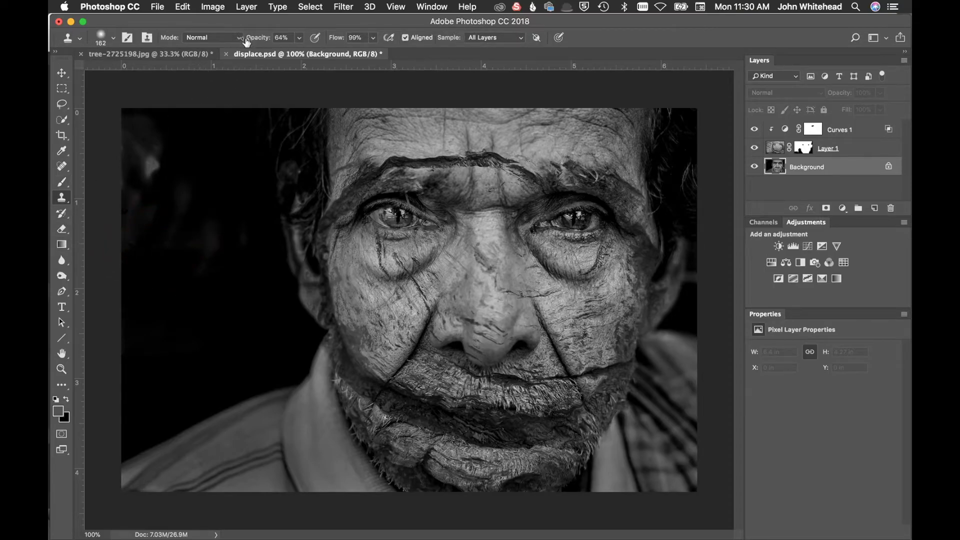
left_click_drag(247, 43, 239, 42)
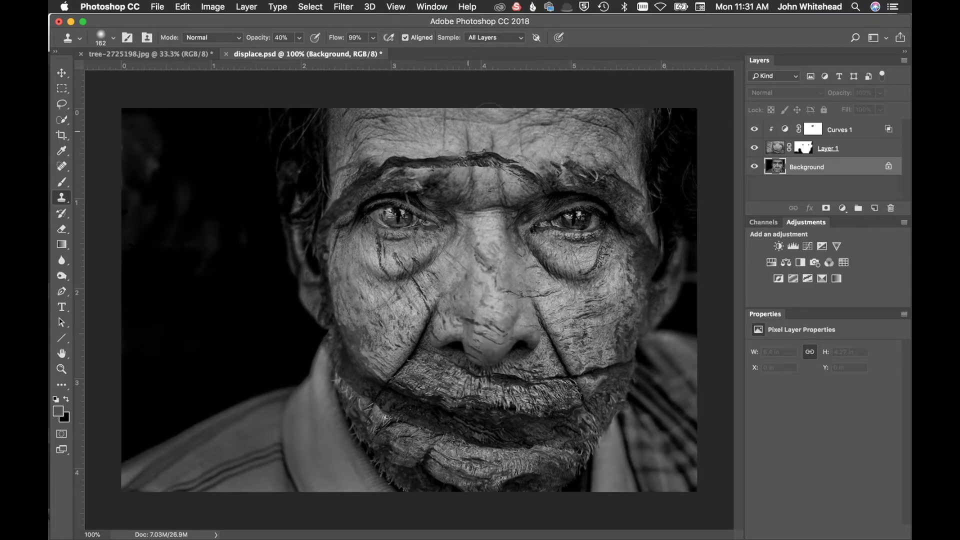
- Stamp all visible layers into a new merged layer above the Curves adjustment
left_click(772, 129)
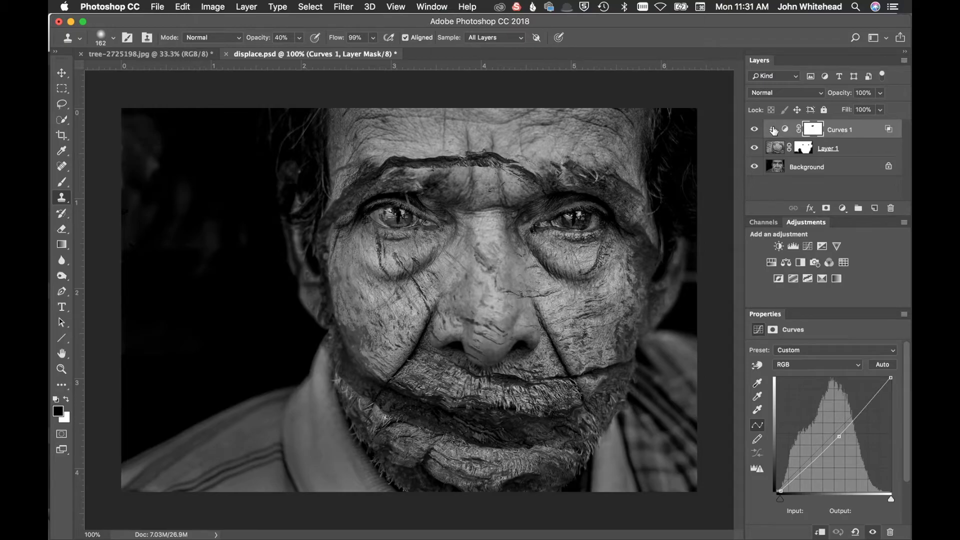
key("super+alt+shift+e")
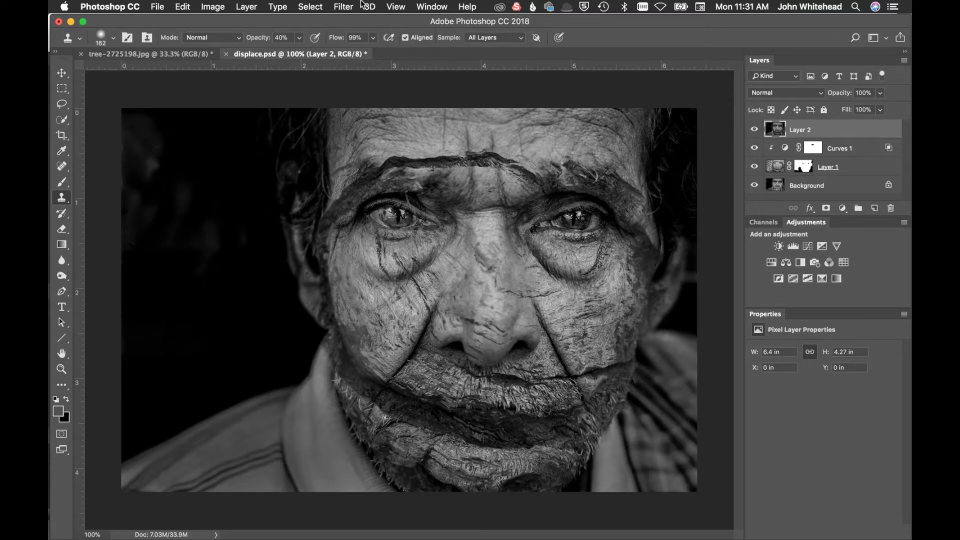
- Darken the edges of the merged Layer 2 with a Camera Raw Post Crop Vignetting amount of about -40
left_click(343, 7)
mouse_move(361, 142)
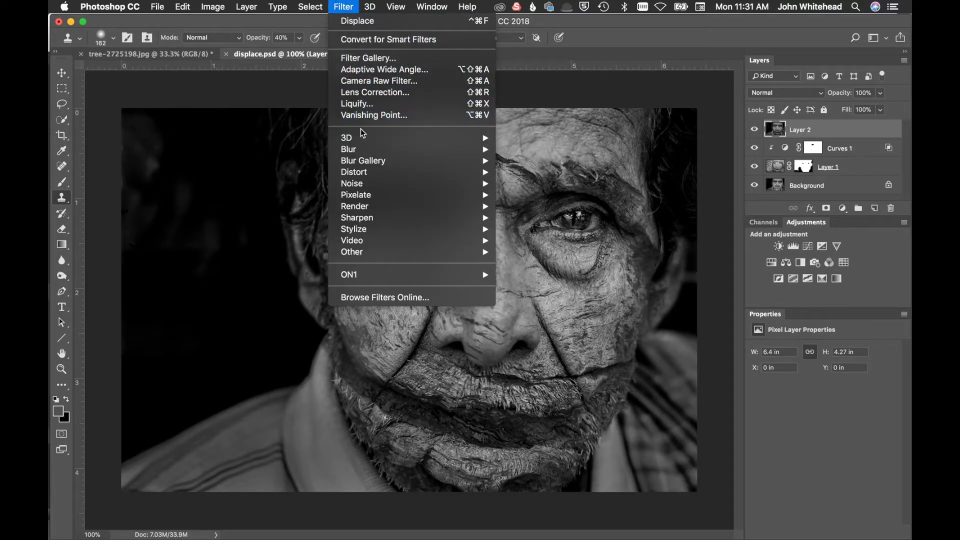
left_click(373, 82)
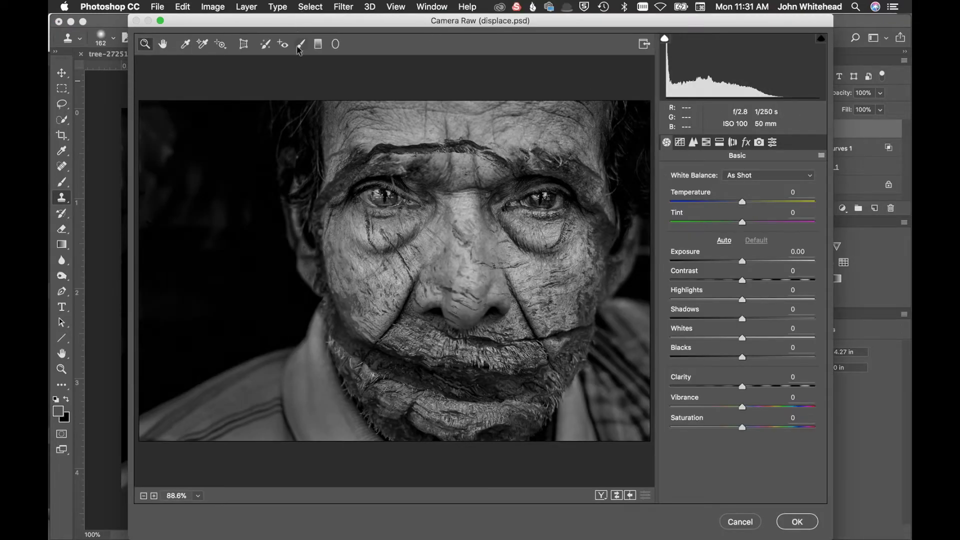
left_click(746, 142)
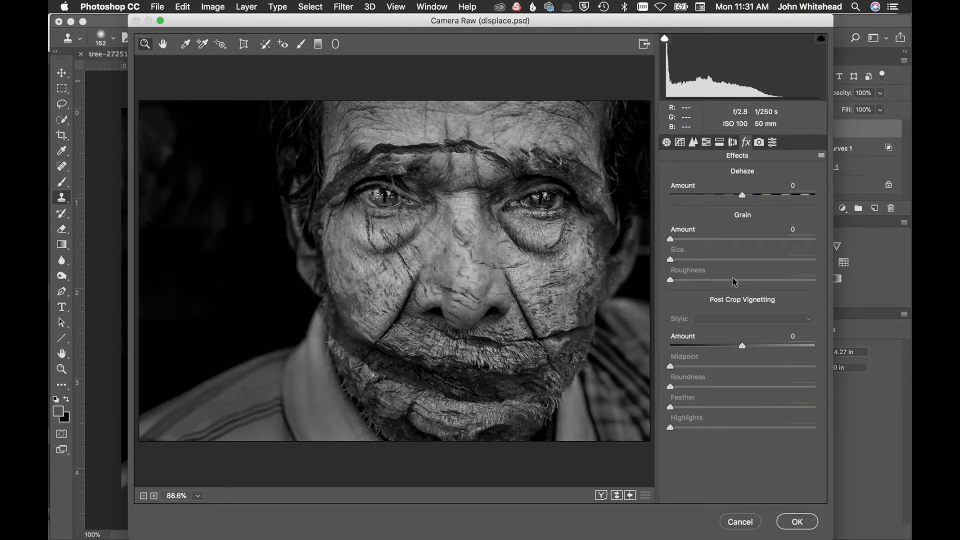
left_click(717, 346)
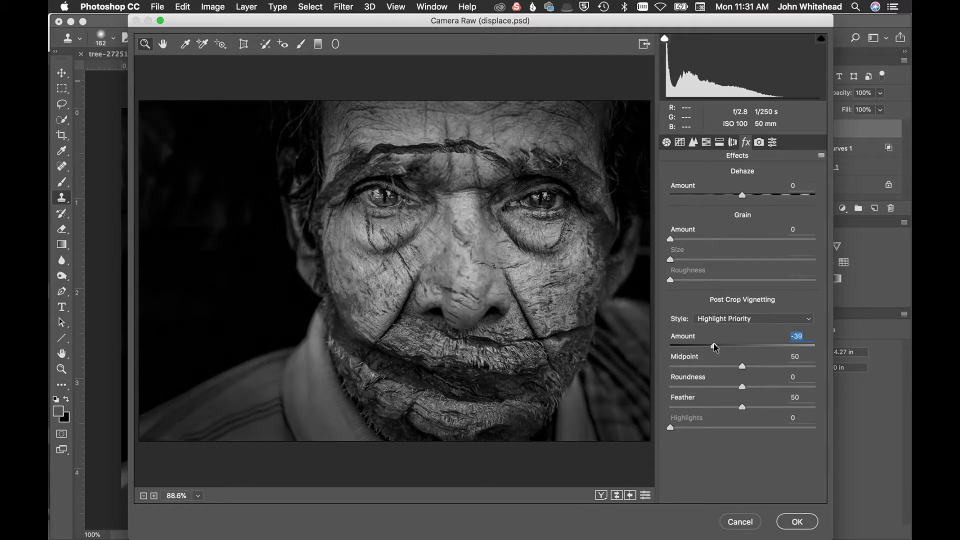
left_click_drag(715, 348, 712, 346)
left_click(797, 521)
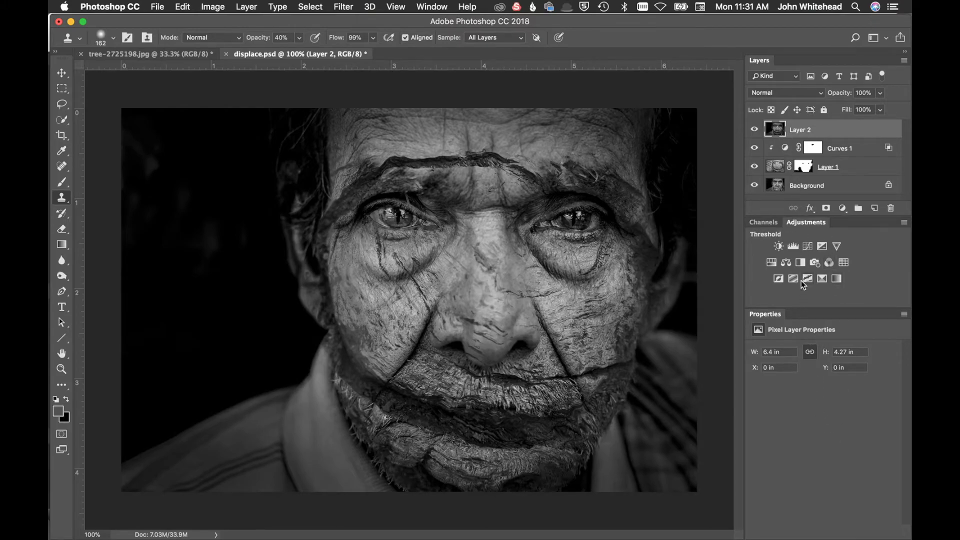
- Add a layer mask to Layer 2 and paint black over the face with a 389 px Brush at 100% flow
left_click(826, 208)
key("b")
key("d")
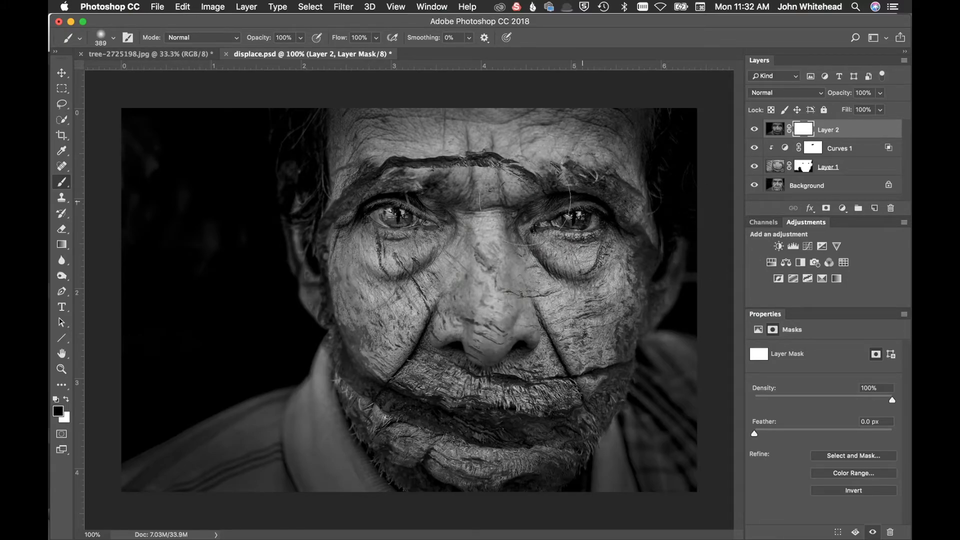
mouse_move(588, 210)
left_mouse_down()
mouse_move(636, 248)
mouse_move(608, 345)
left_mouse_up()
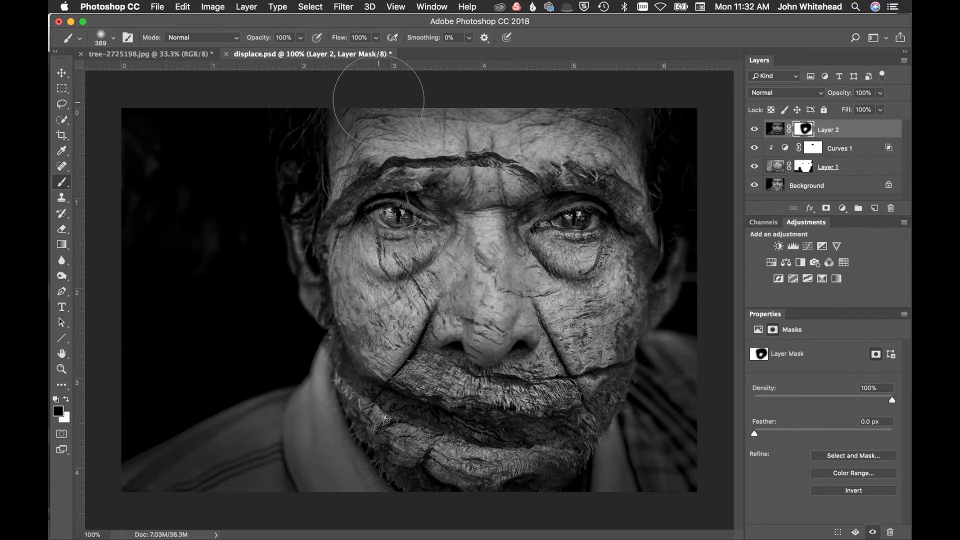
key("x")
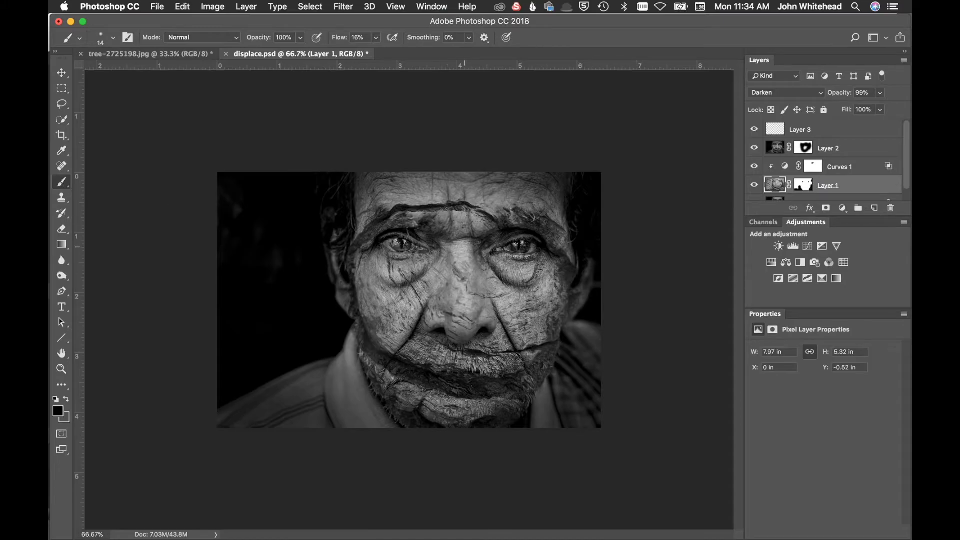
- Paint black on Layer 1's mask along the dark wood crack above the brows with the Brush at 99% flow
left_click_drag(462, 207, 484, 212)
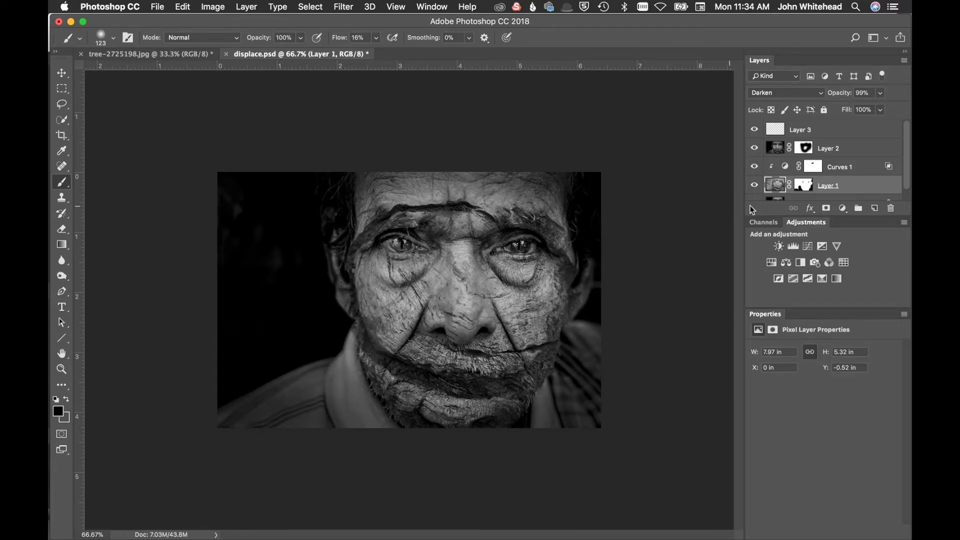
left_click(803, 185)
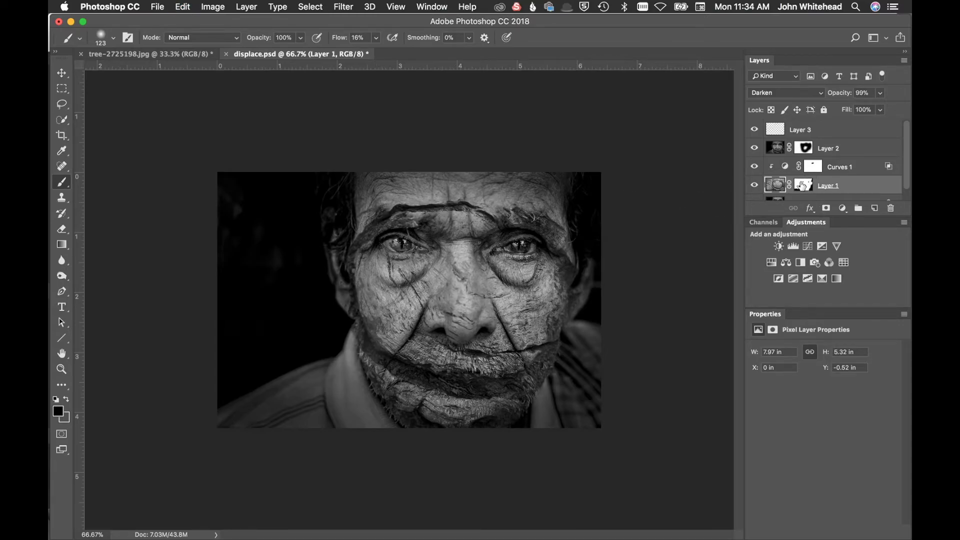
key("x")
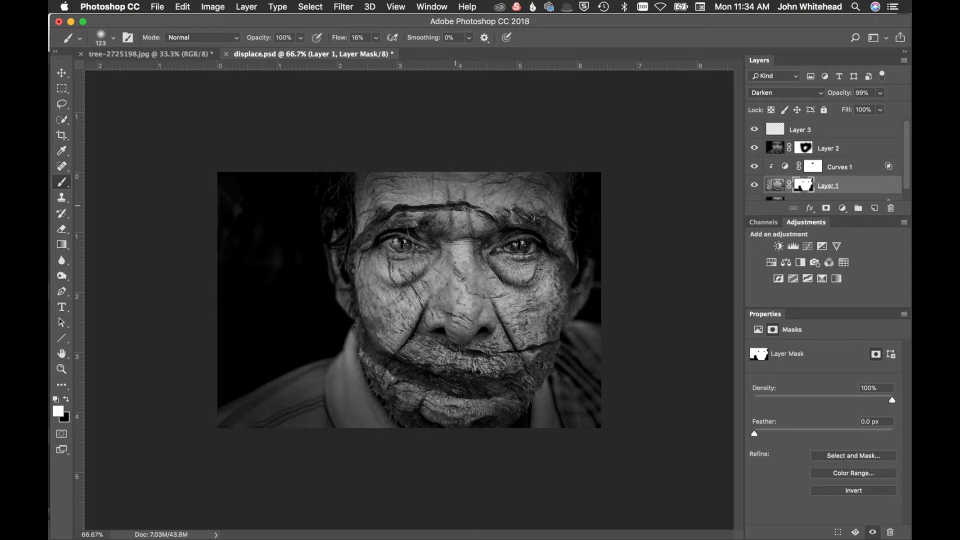
left_click_drag(335, 42, 341, 41)
left_click(776, 185)
left_click(803, 185)
left_click(66, 399)
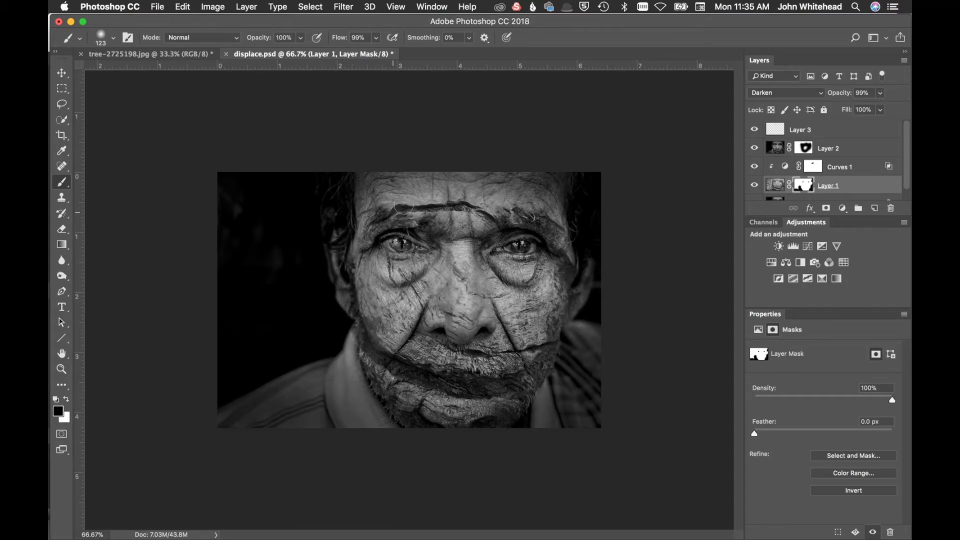
mouse_move(425, 207)
left_mouse_down()
mouse_move(468, 208)
mouse_move(487, 220)
left_mouse_up()
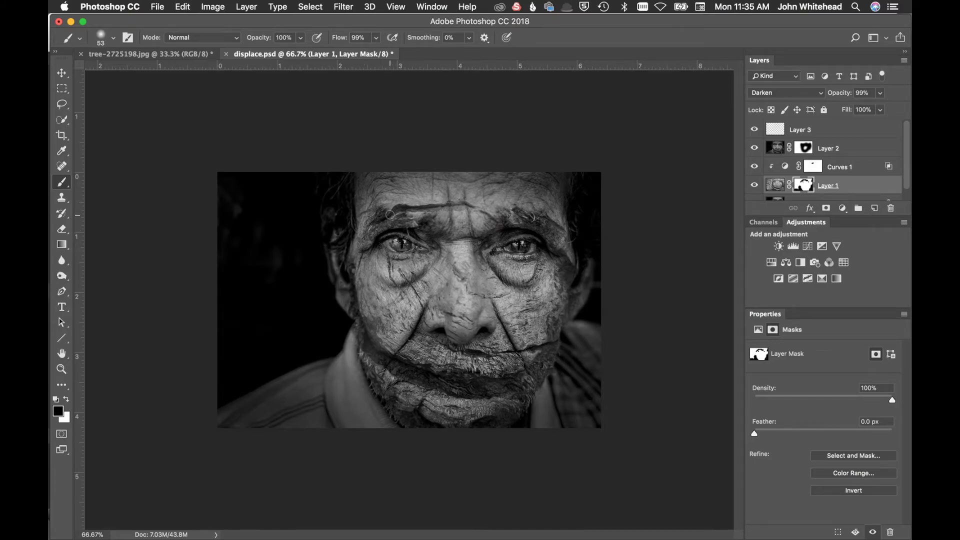
- Set the brush flow to 97% and hide Layer 3
left_click(357, 37)
type("97")
key("Return")
left_click(779, 130)
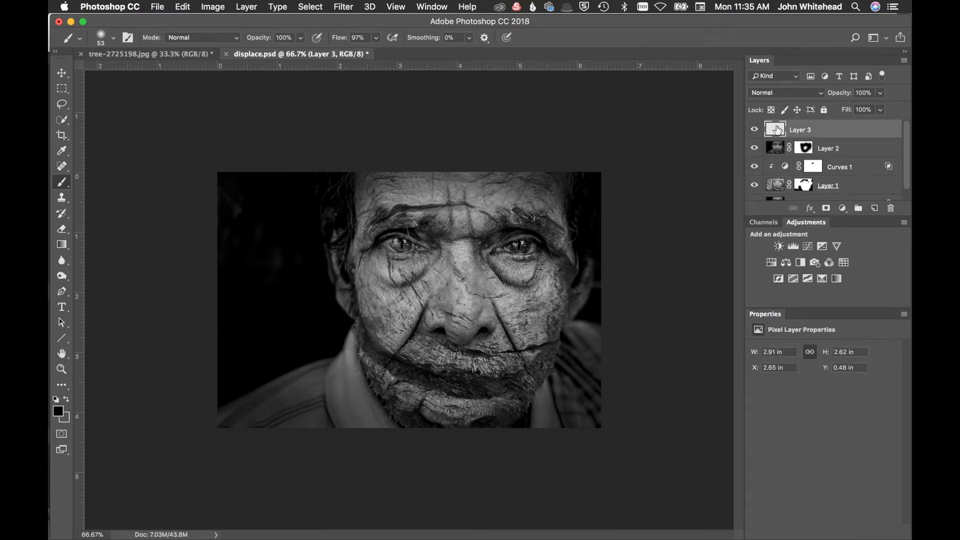
left_click(754, 130)
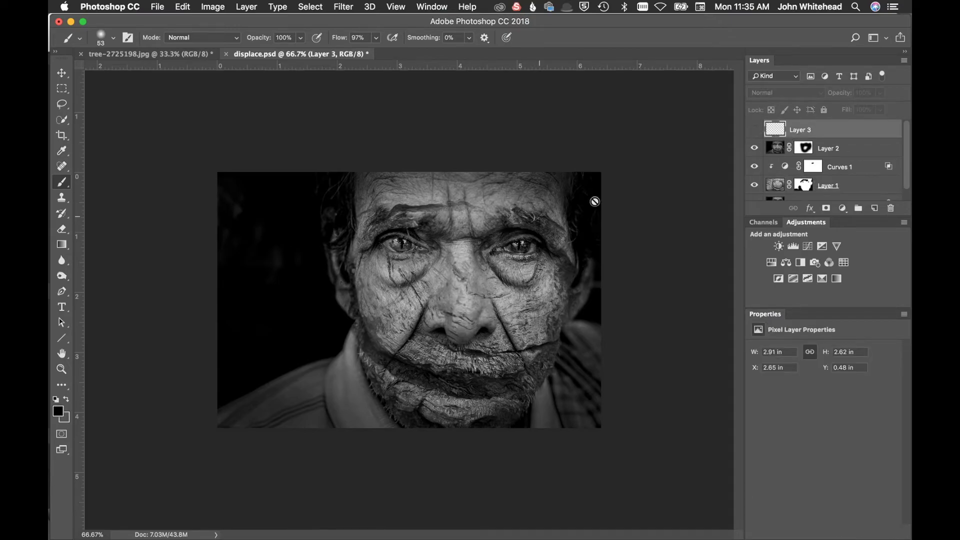
- Switch the visibility of Layer 1, Curves 1 and Layer 2 to check which one holds the leftover brow line
left_click(778, 185)
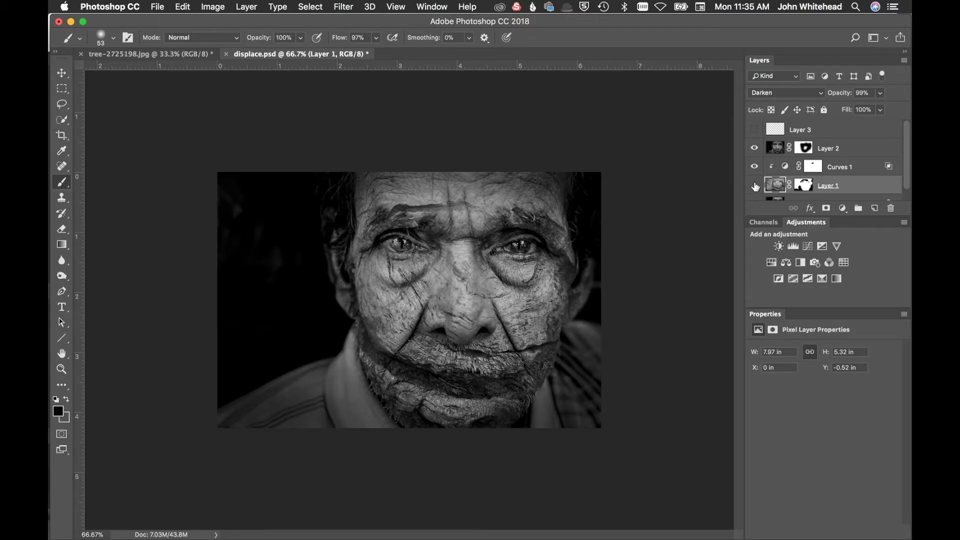
left_click(755, 186)
left_click(754, 186)
left_click(755, 167)
left_click(754, 148)
left_click(755, 148)
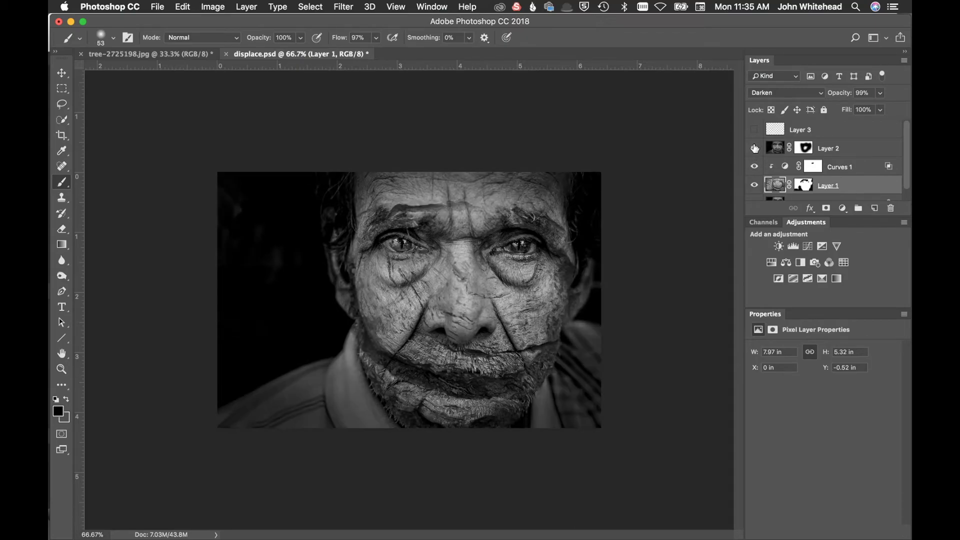
- Paint black on Layer 2's mask over the leftover brow line with a 94 px Brush and check the whole portrait
left_click(781, 150)
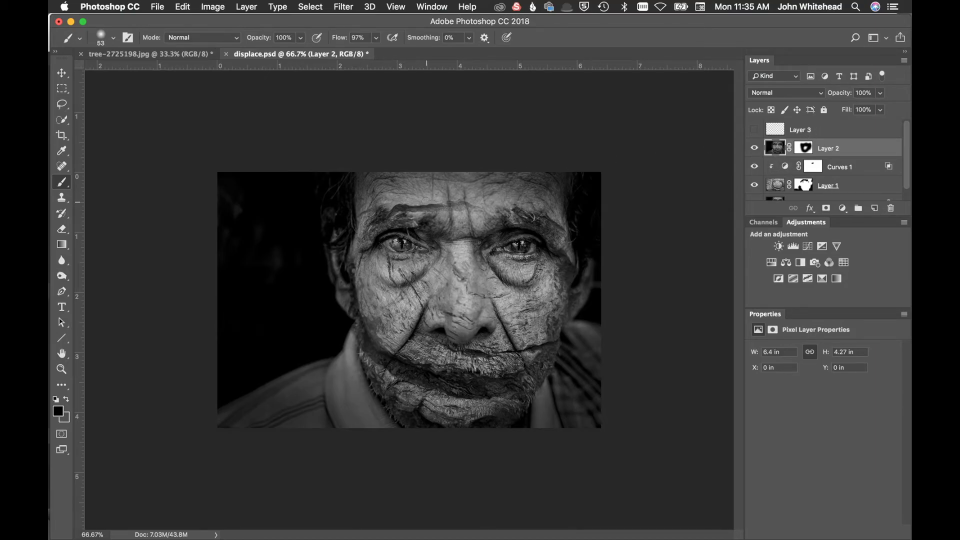
left_click_drag(418, 206, 428, 206)
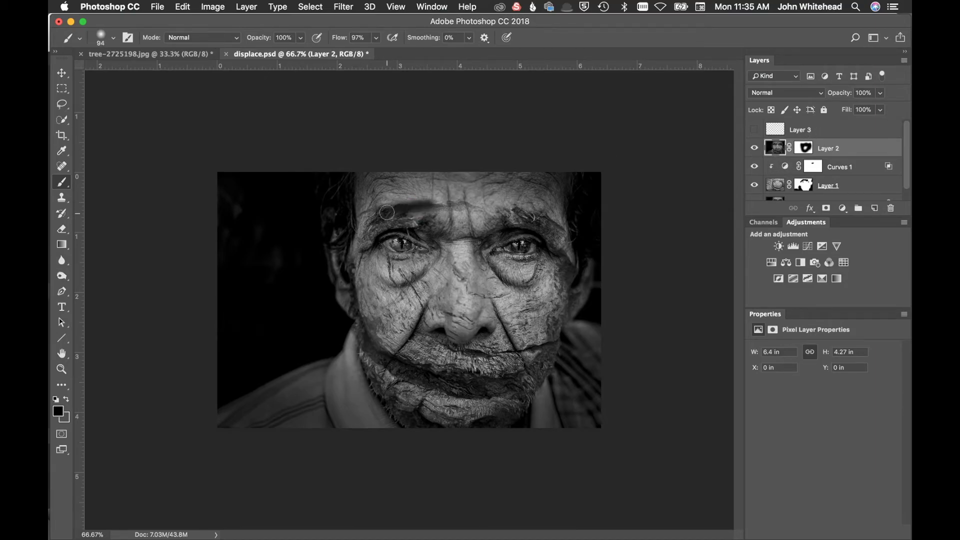
key("super+backslash")
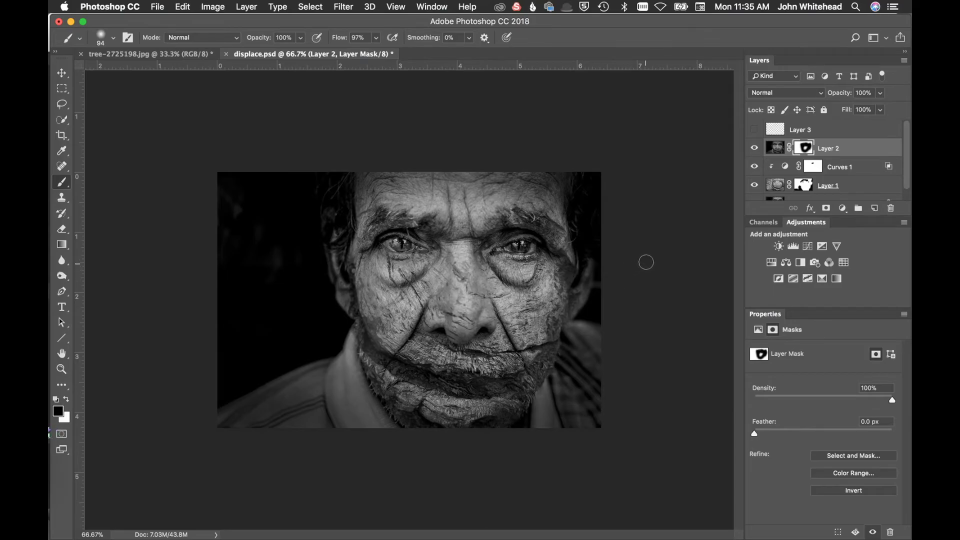
key("super+minus")
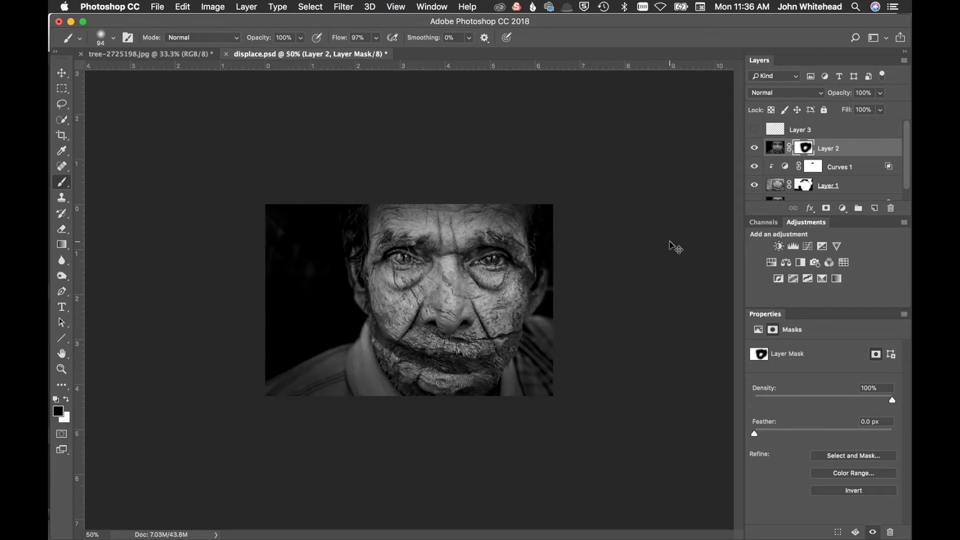
key("super+minus")
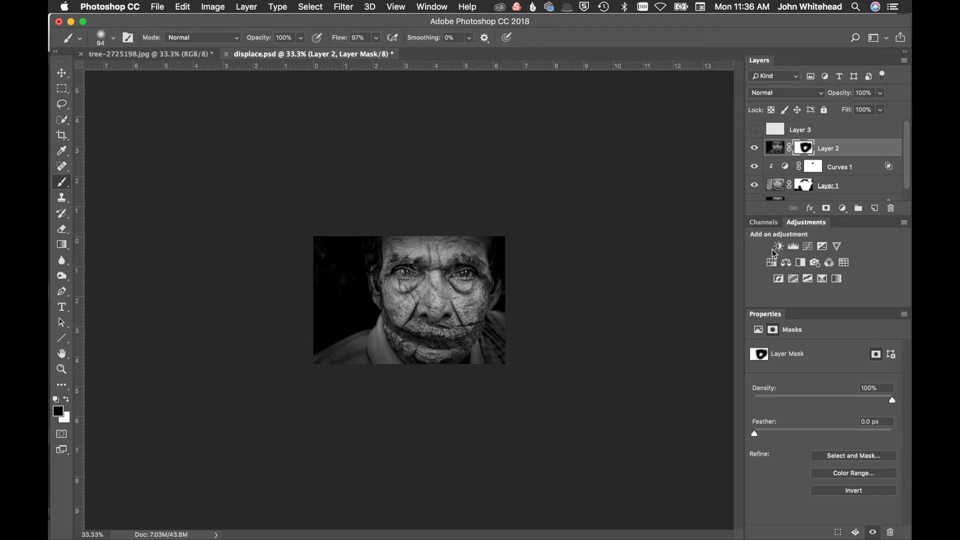
key("super+1")
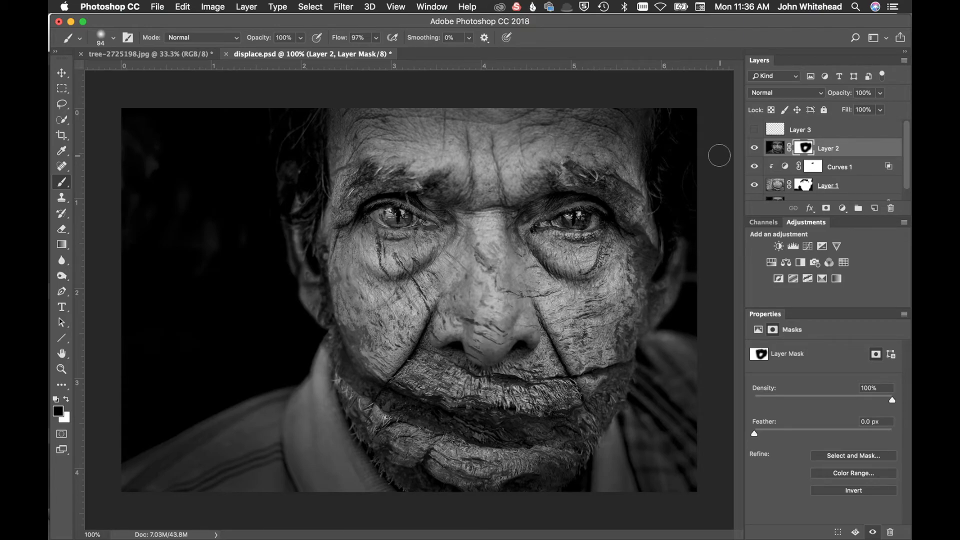
left_click(776, 184)
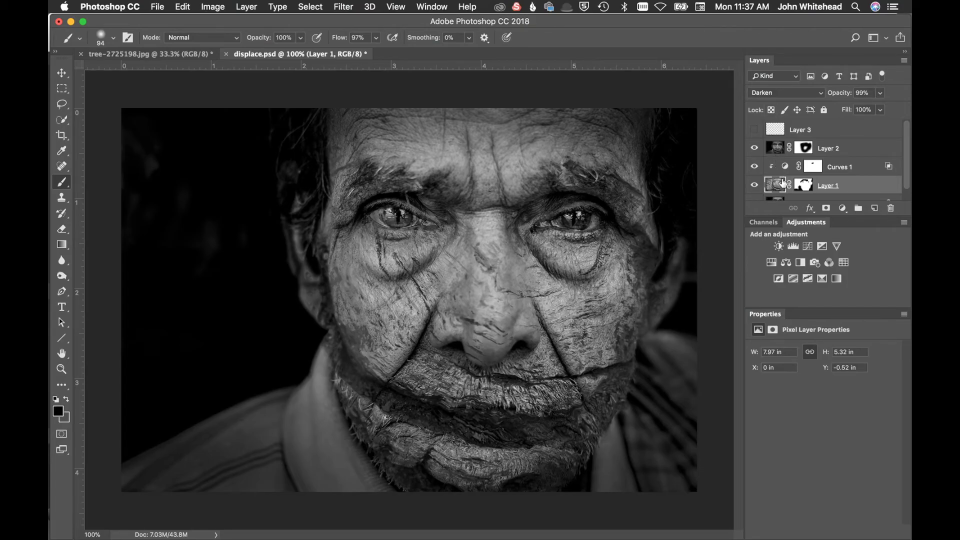
left_click_drag(783, 181, 783, 175)
key("super+alt+shift+e")
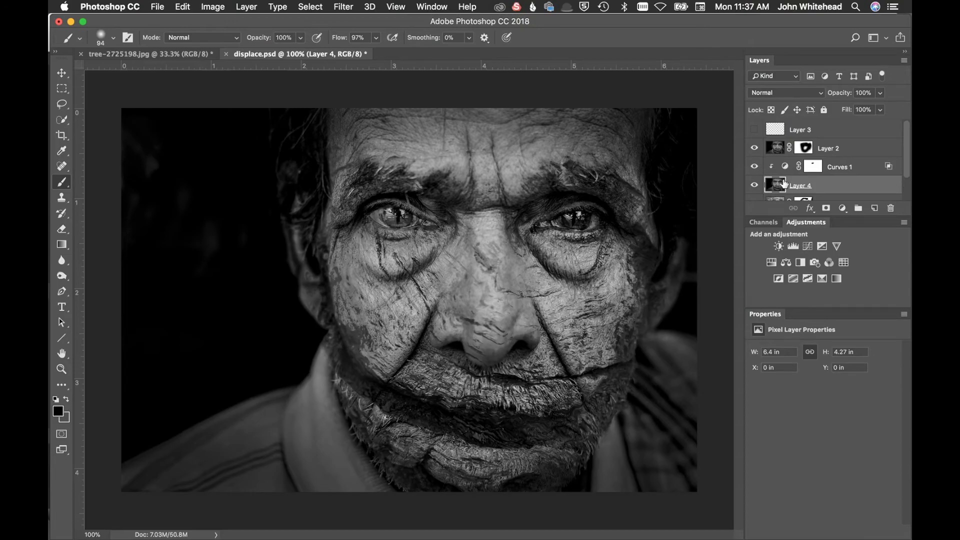
key("super+z")
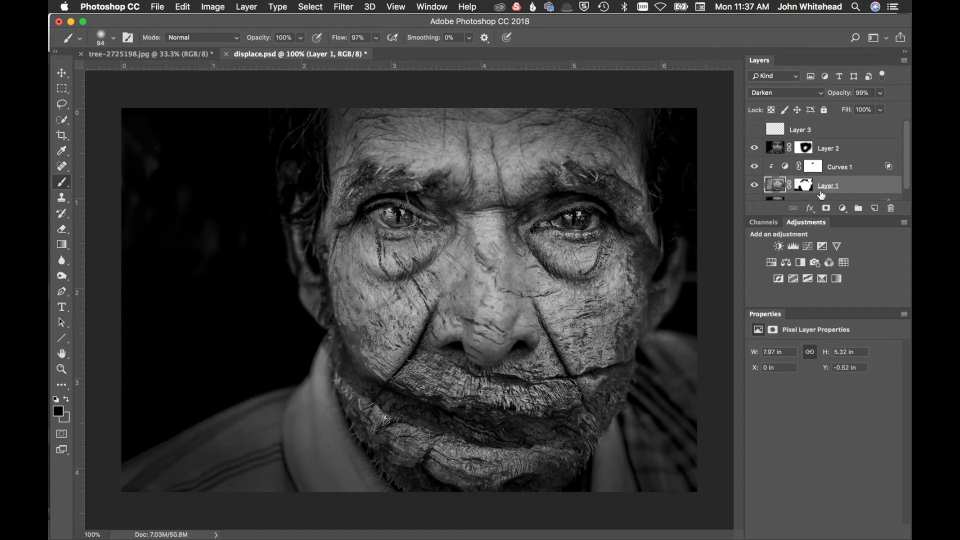
- Duplicate the wood texture Layer 1 and apply a High Pass filter with a 2.0 px radius to the copy
scroll(863, 177, "down", 1)
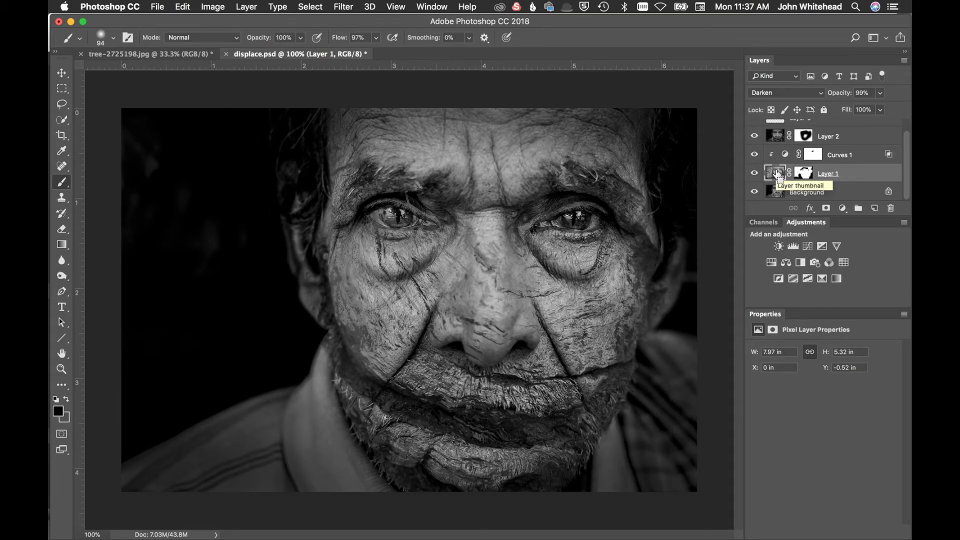
key("super+j")
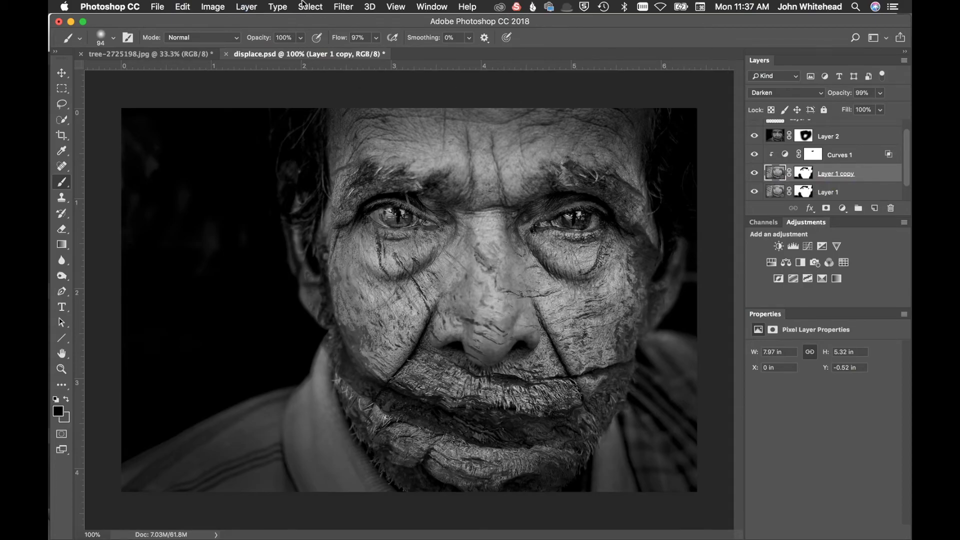
left_click(342, 6)
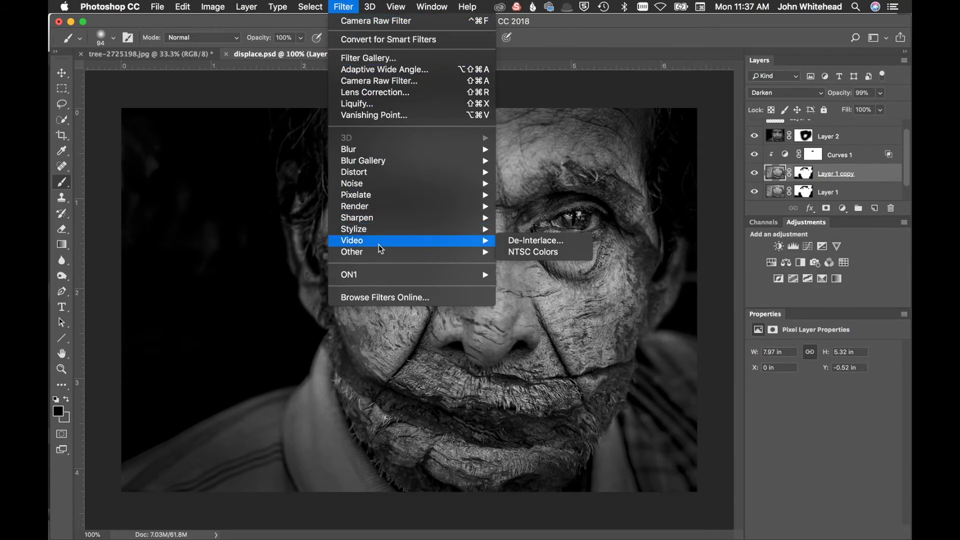
mouse_move(379, 251)
left_click(527, 263)
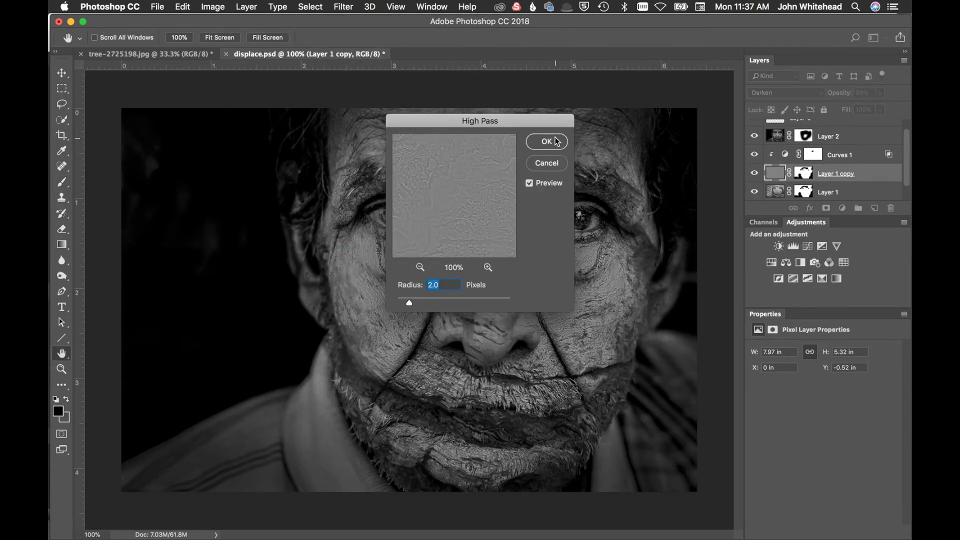
left_click(546, 142)
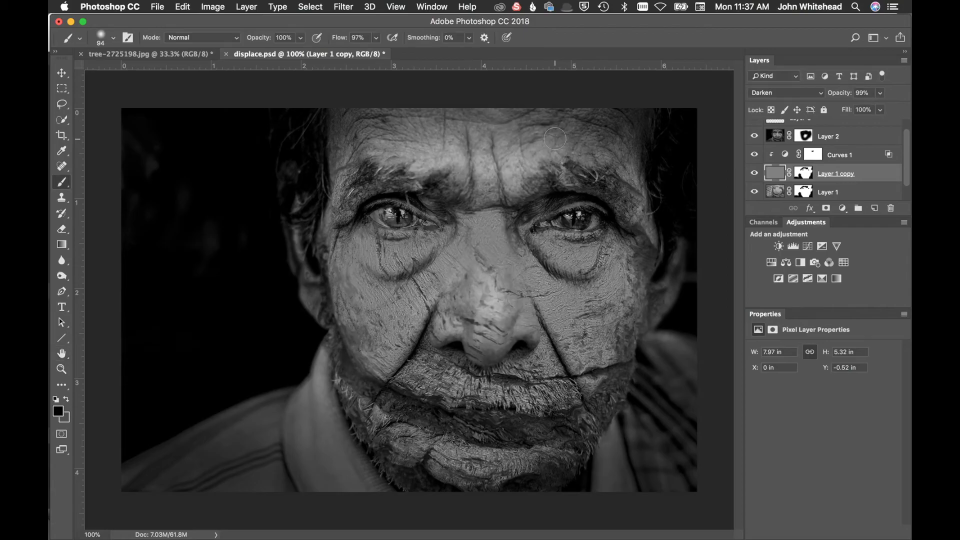
- Try the Linear Light blend mode on the high-pass copy and set it to Soft Light instead
left_click(799, 93)
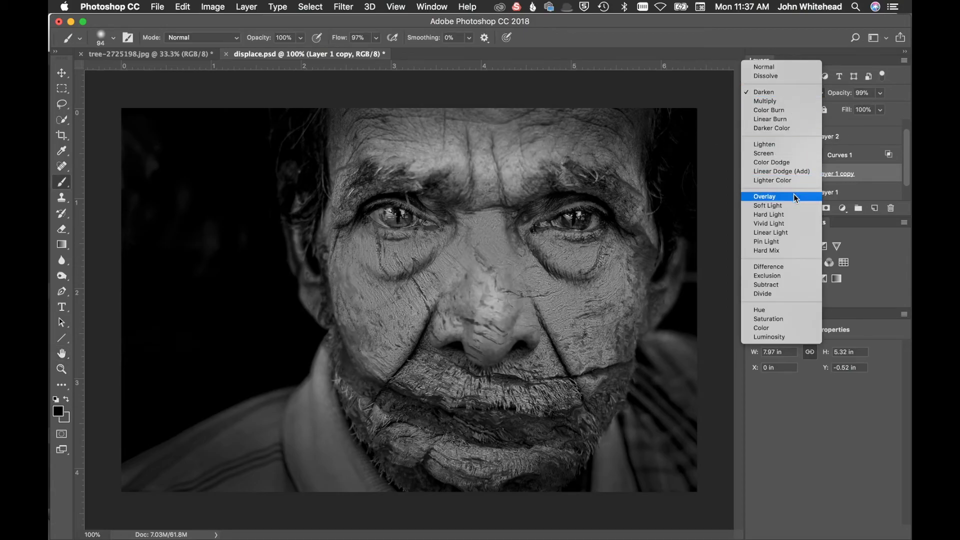
scroll(797, 233, "down", 1)
left_click(797, 233)
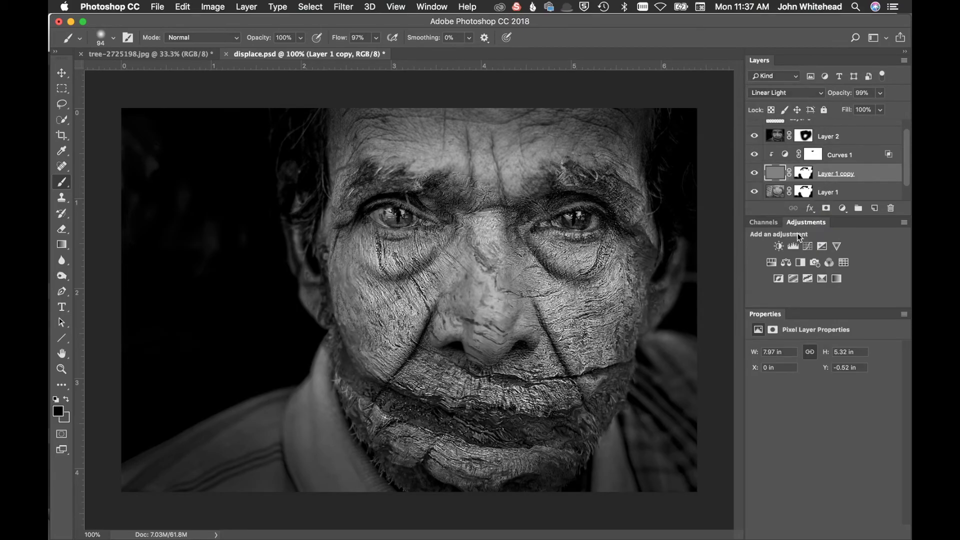
left_click(801, 92)
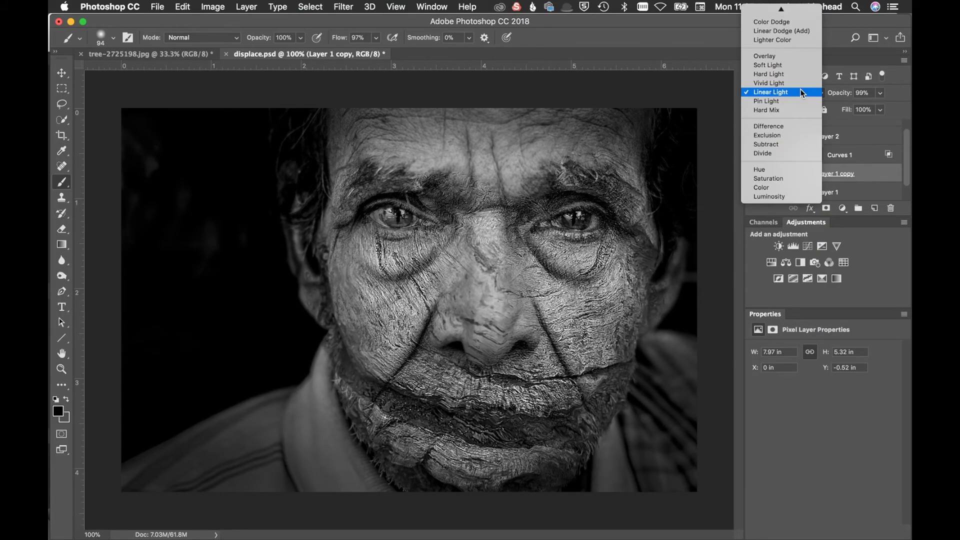
left_click(792, 67)
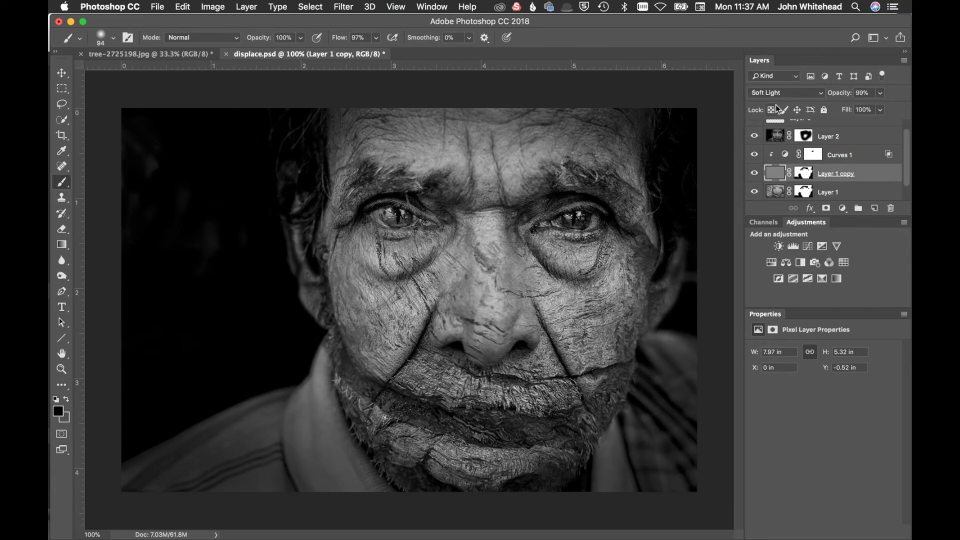
- Compare the portrait with and without the high-pass copy of Layer 1 and reduce that layer's opacity to 57%
left_click(754, 174)
left_click(754, 173)
left_click_drag(849, 94, 822, 98)
key("super+minus")
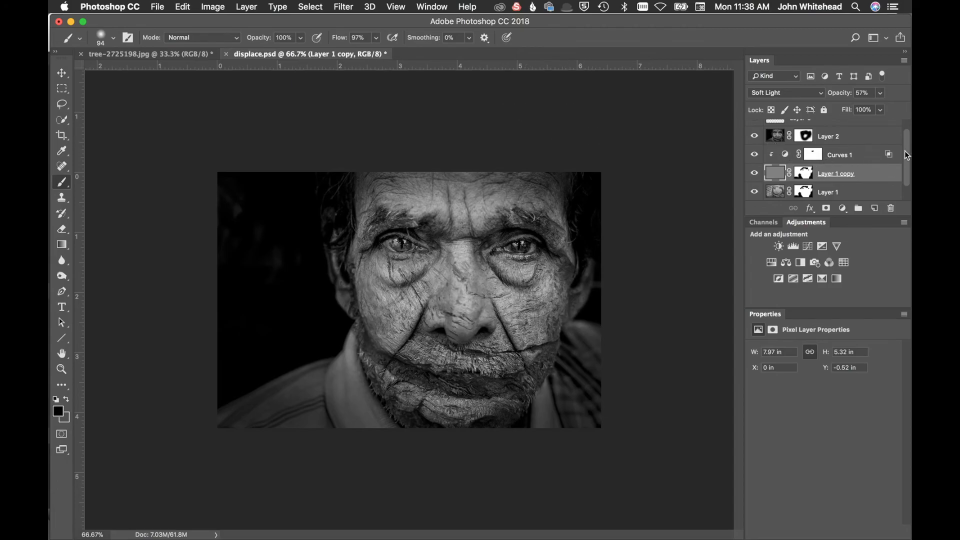
- Delete the hidden Layer 3 and group all layers from Layer 2 down to Layer 1 above the Background
left_click_drag(904, 151, 904, 107)
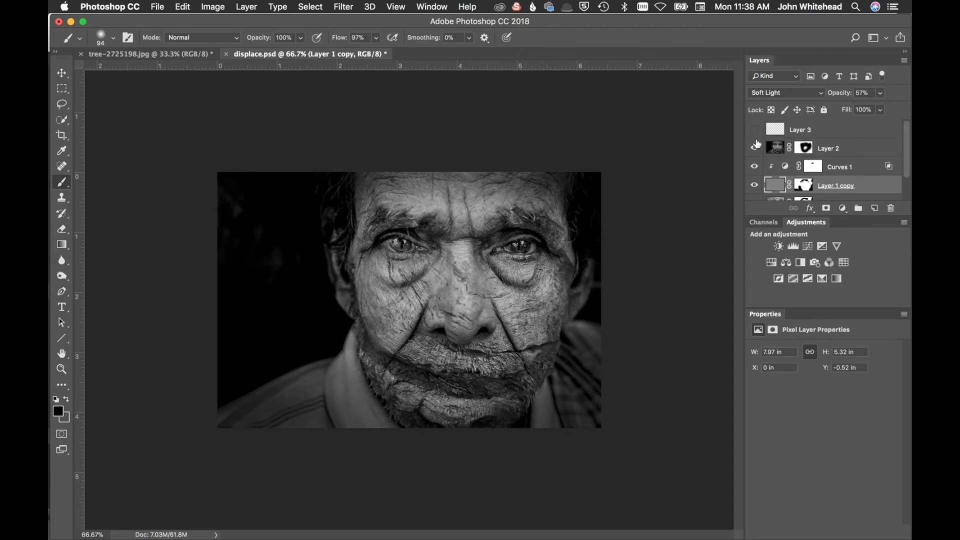
left_click_drag(781, 126, 890, 208)
left_click(774, 128)
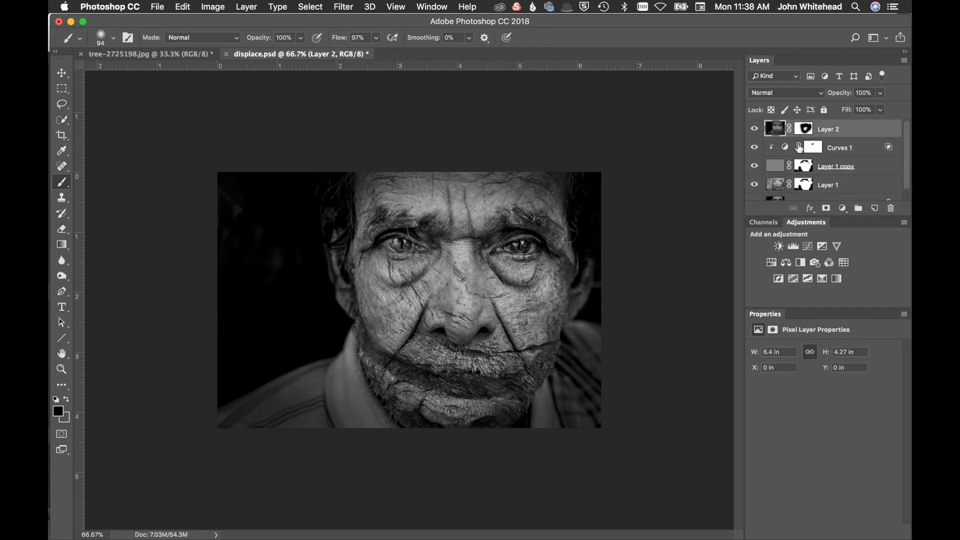
scroll(774, 160, "down", 1)
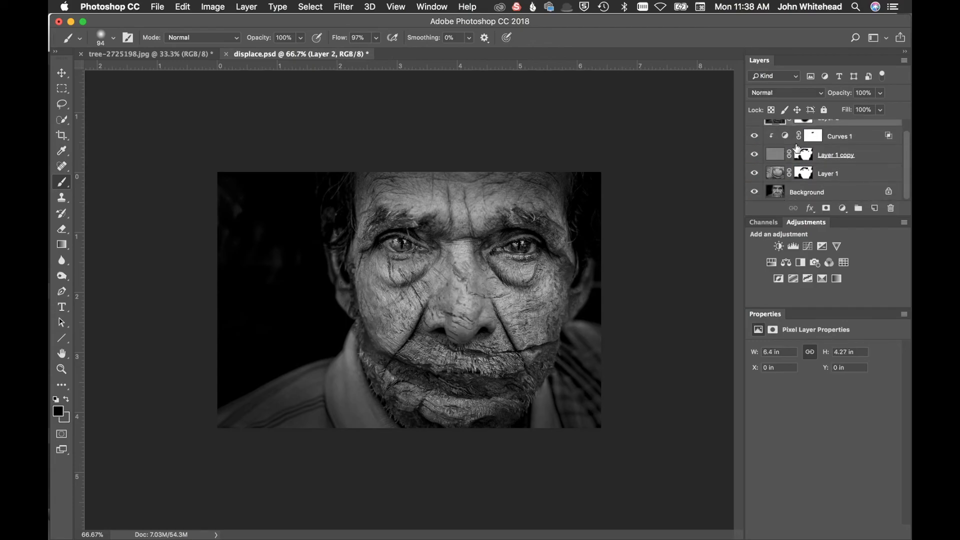
left_click(776, 174, "shift")
key("super+g")
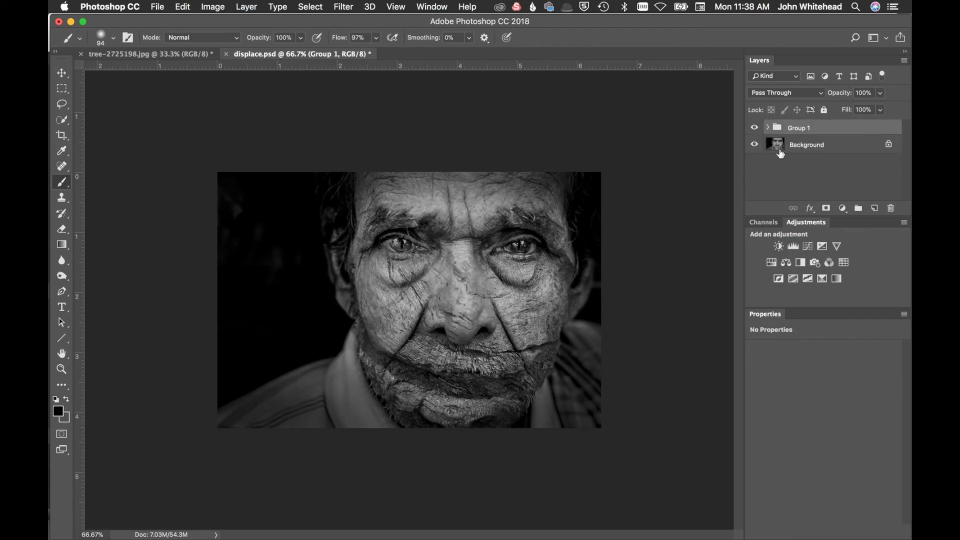
- Switch the layer group's visibility off and on to compare the original portrait with the wood-textured version
left_click(756, 128)
left_click(756, 128)
left_click(756, 128)
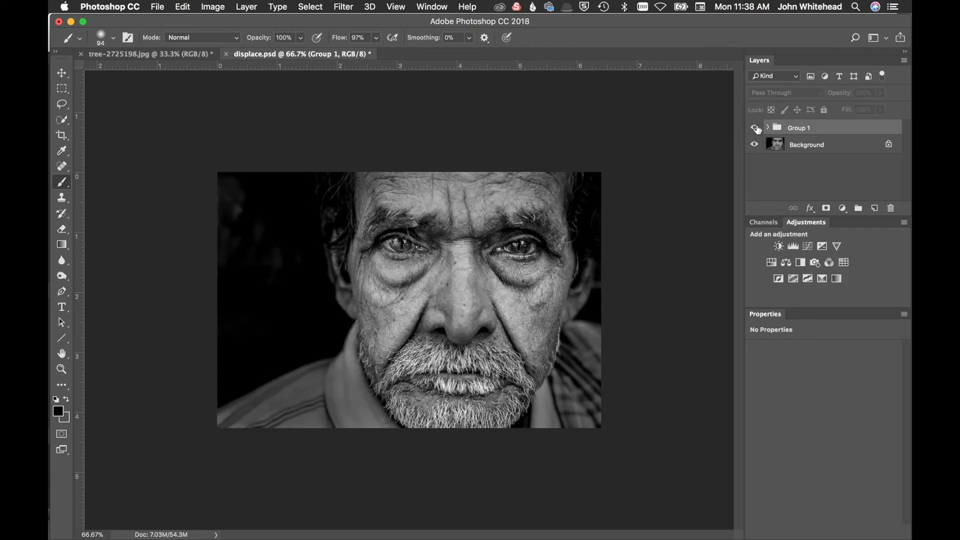
left_click(756, 128)
left_click(755, 128)
left_click(755, 128)
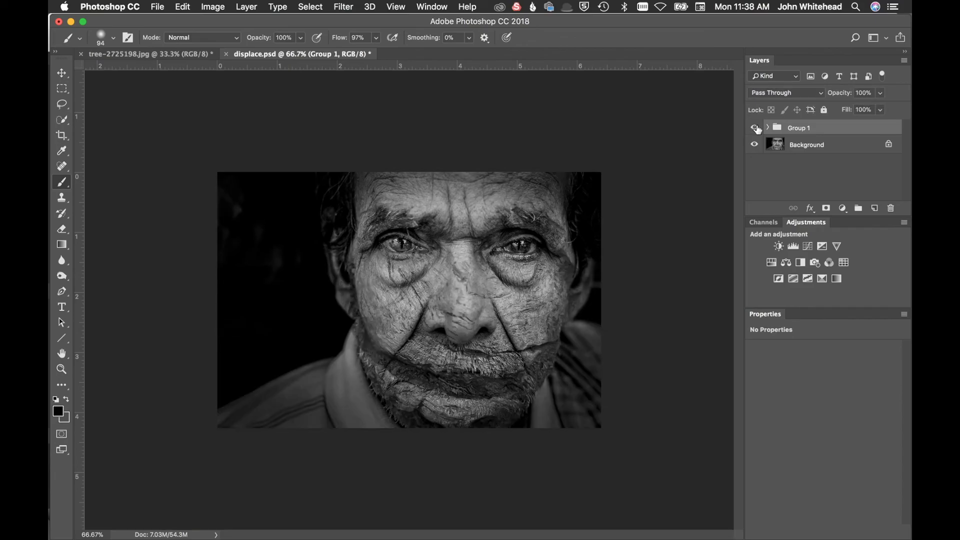